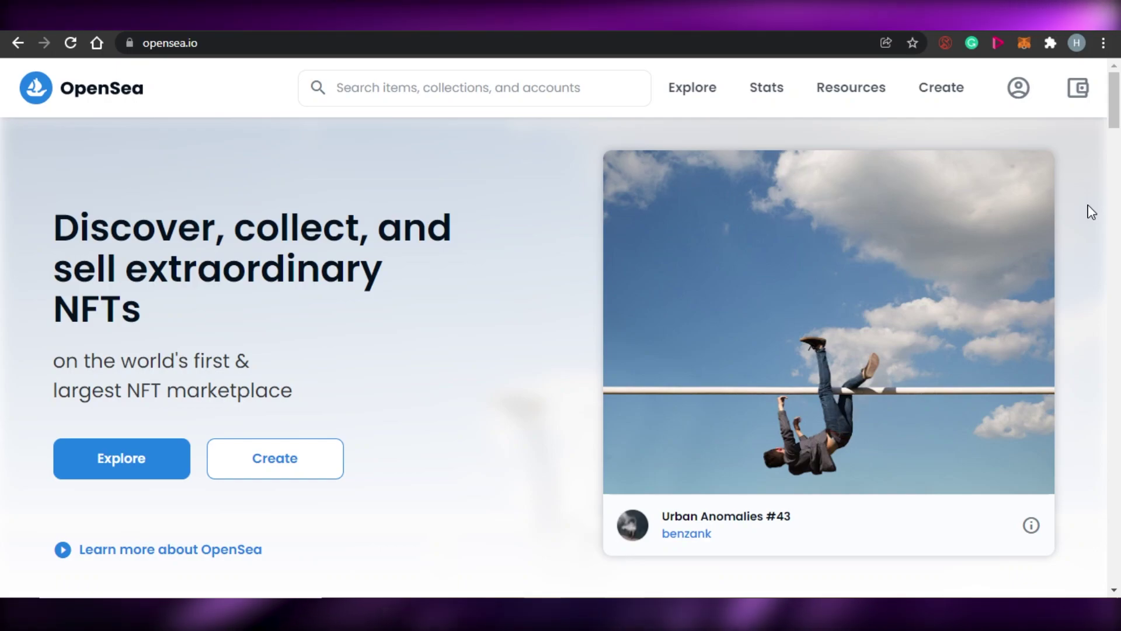
# - Scroll through the OpenSea marketplace homepage to look it over
pyautogui.scroll(-8, 1118, 131)
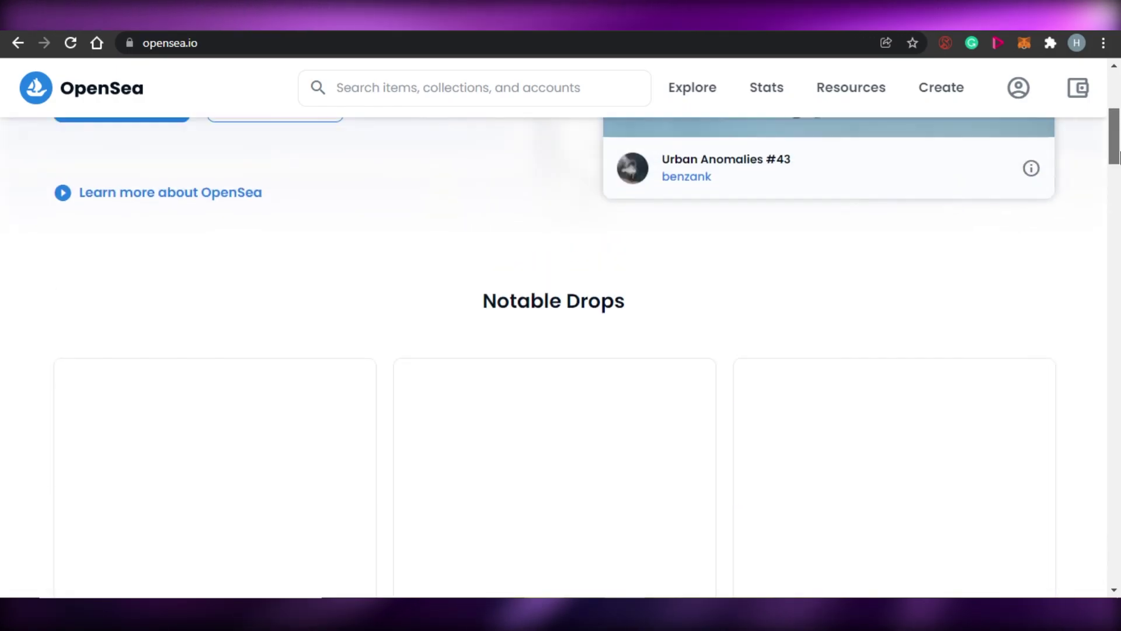
pyautogui.scroll(6, 1118, 157)
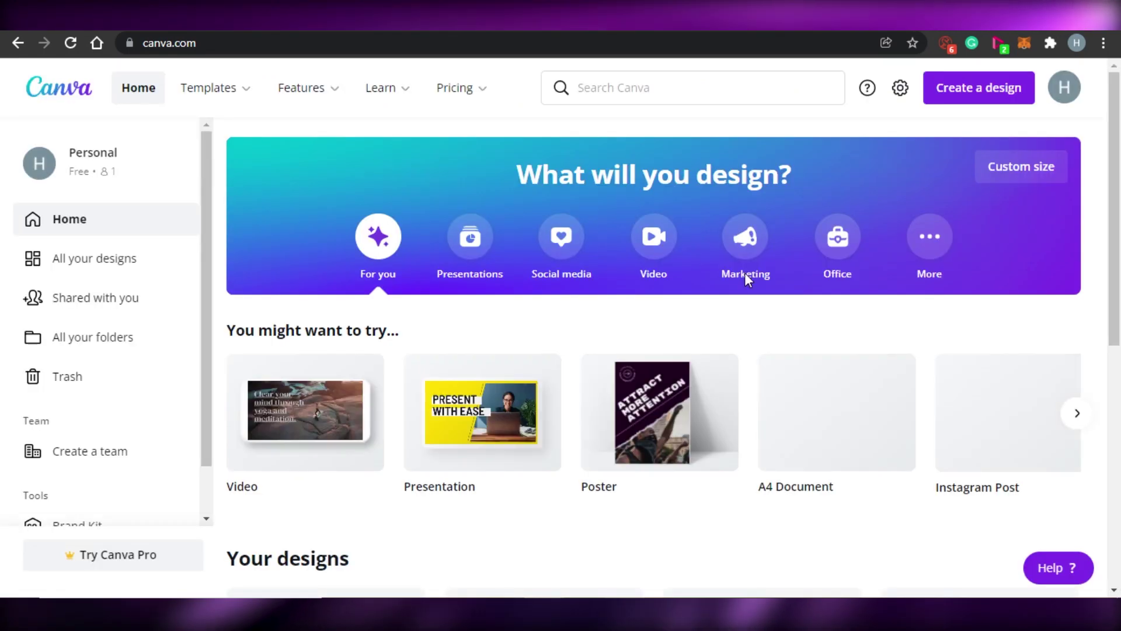
# - Page through Canva's 'You might want to try' carousel of suggested design types
pyautogui.scroll(-5, 1117, 143)
pyautogui.scroll(5, 1116, 143)
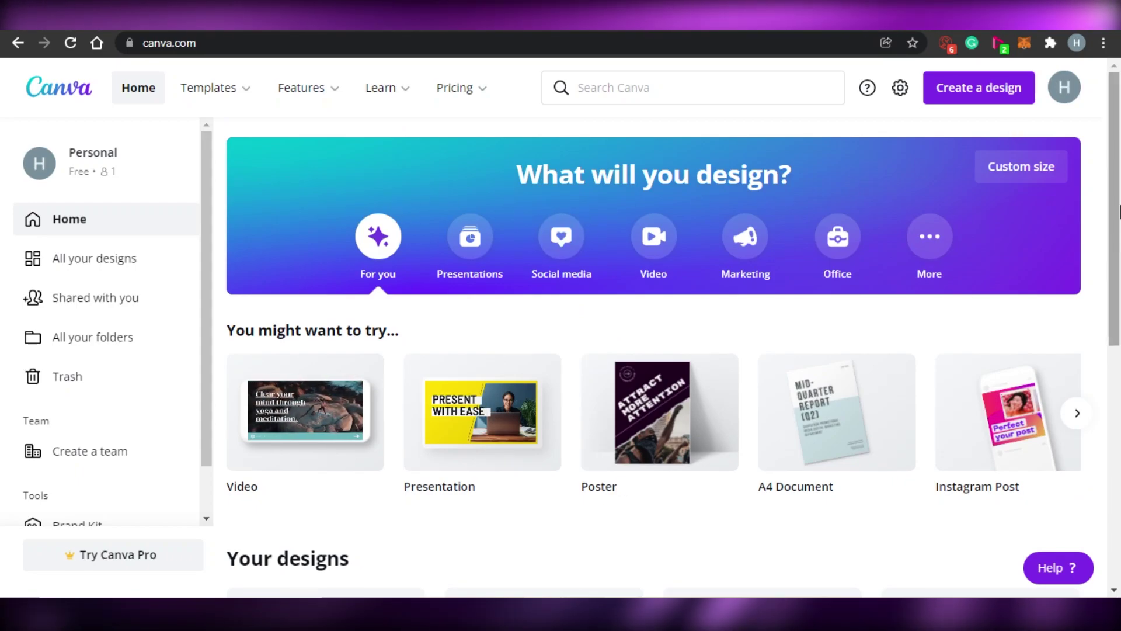
pyautogui.scroll(-5, 1117, 355)
pyautogui.moveTo(1119, 355); pyautogui.dragTo(1118, 186)
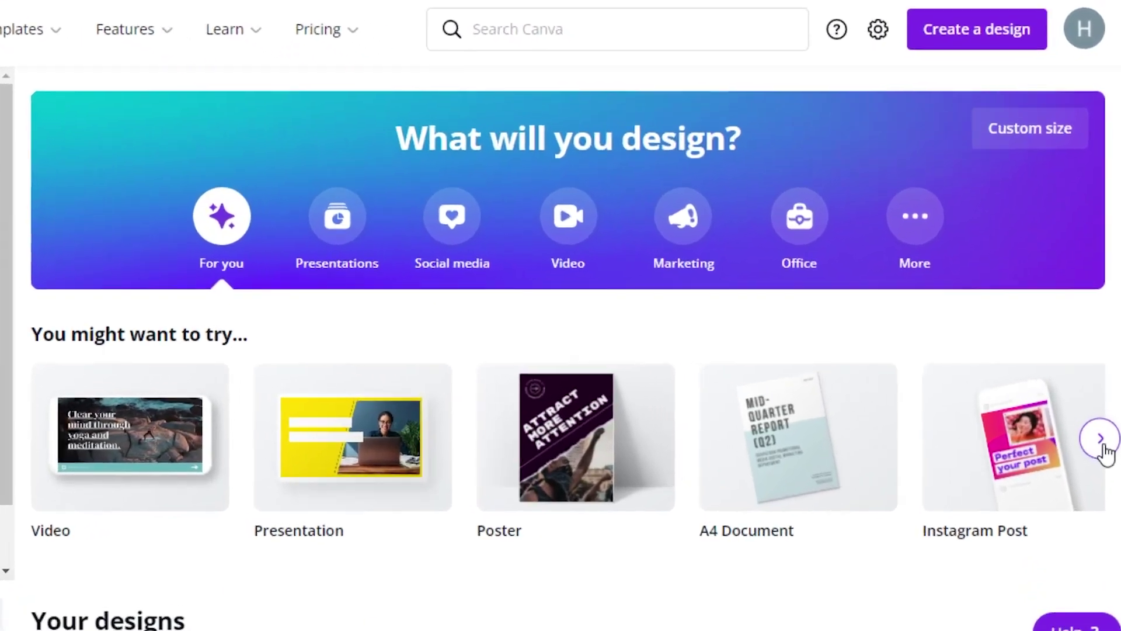
pyautogui.click(1101, 439)
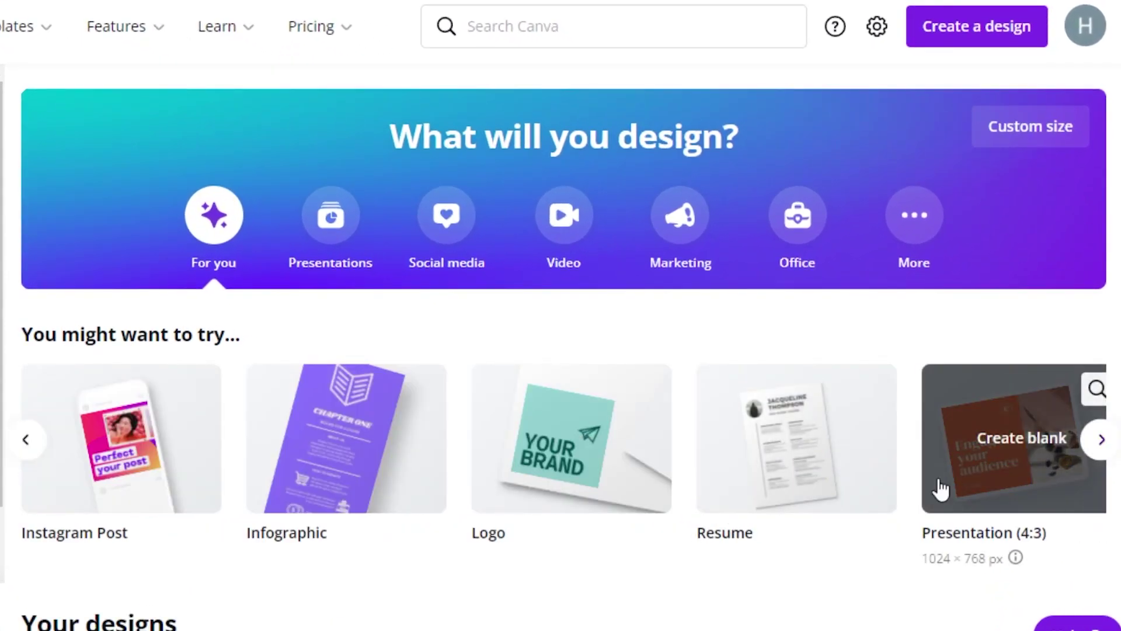
pyautogui.click(1098, 449)
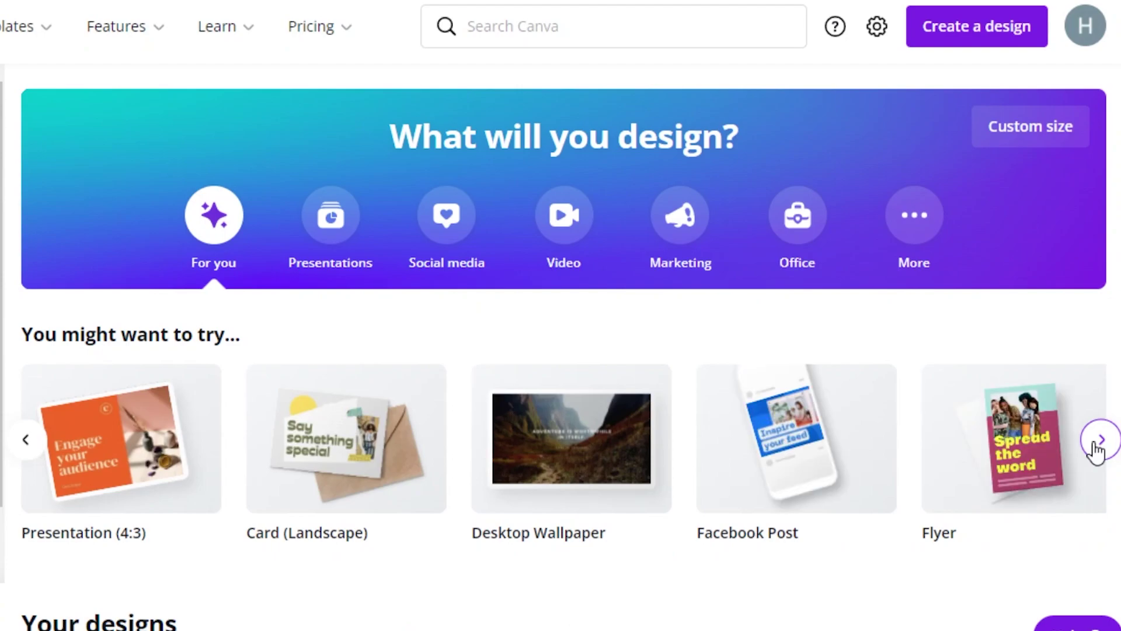
pyautogui.click(1097, 449)
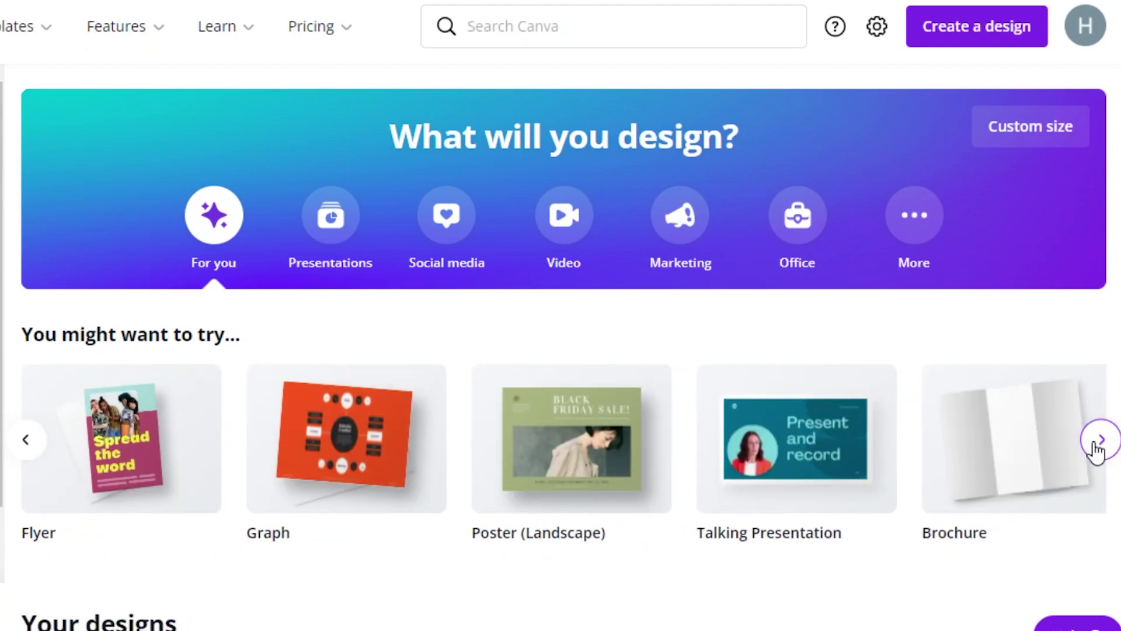
pyautogui.click(1097, 449)
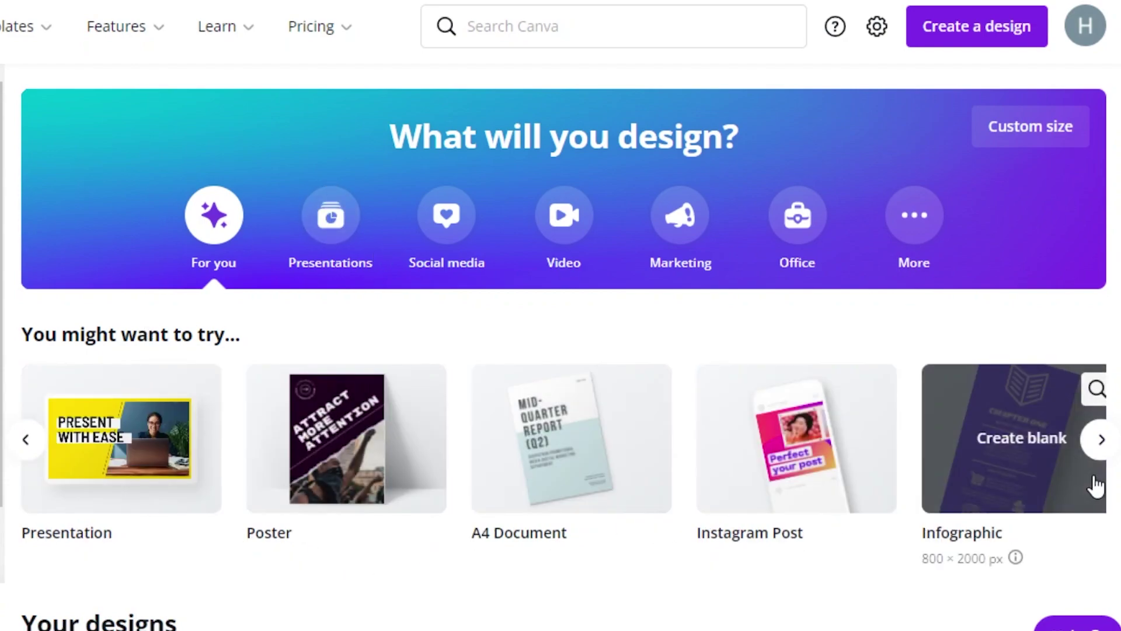
pyautogui.click(1101, 439)
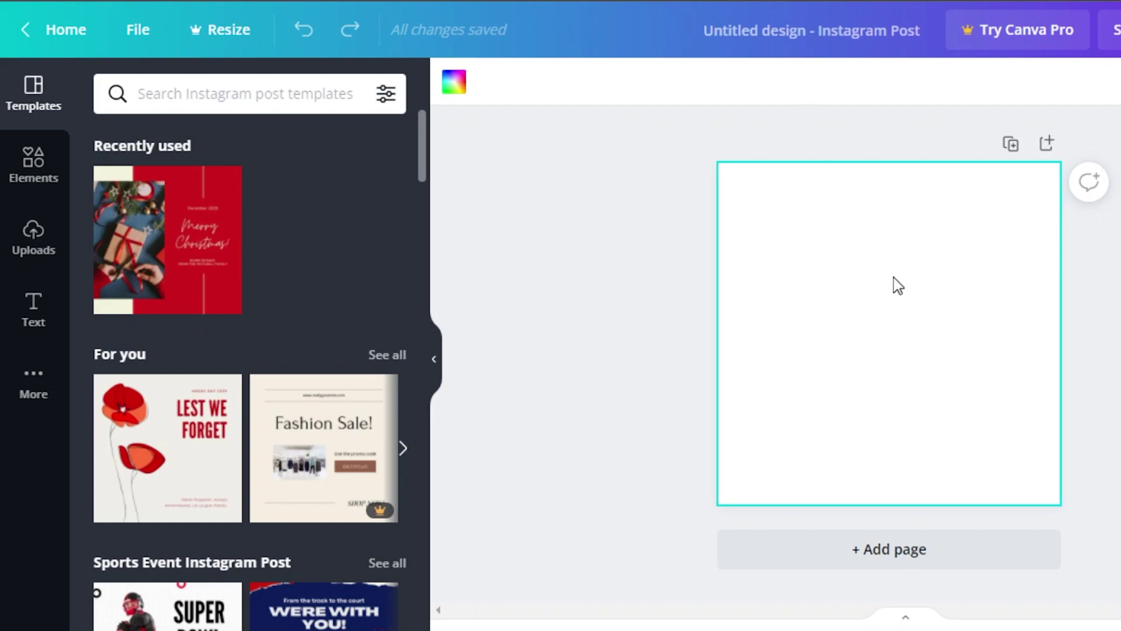
# - Set the post's background to dark blue after trying pink and coral
pyautogui.click(453, 84)
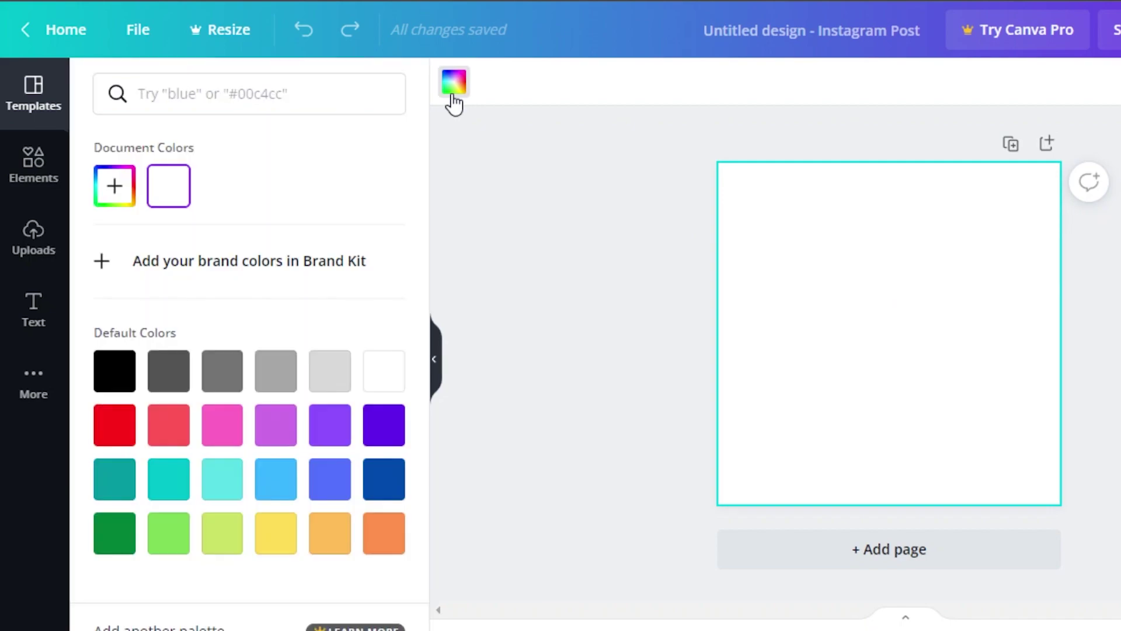
pyautogui.click(207, 438)
pyautogui.click(173, 436)
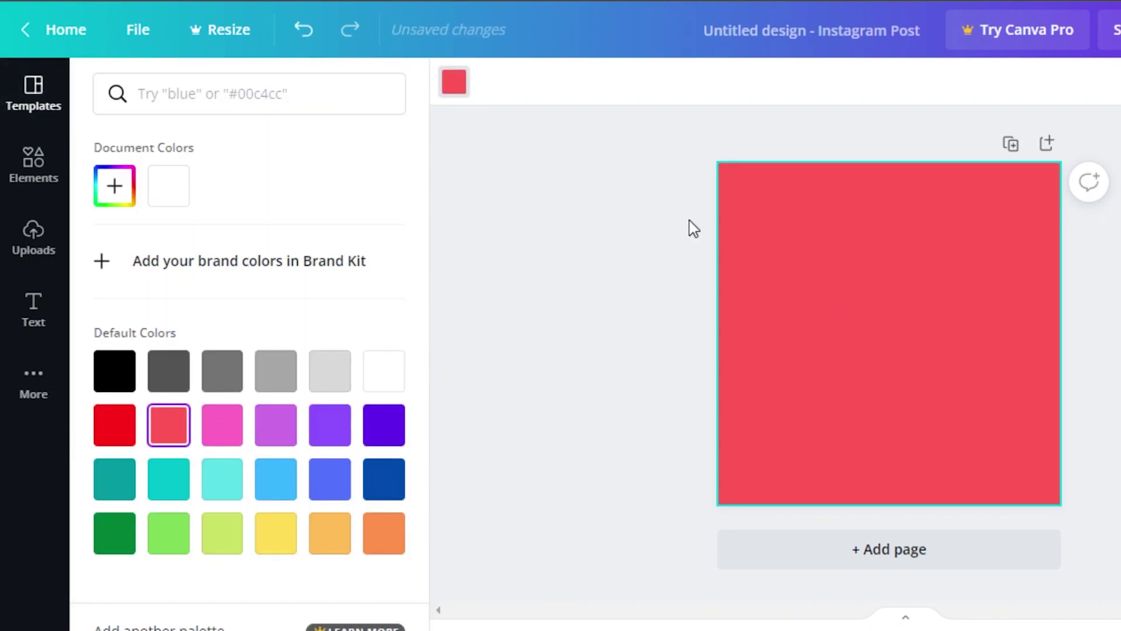
pyautogui.click(384, 479)
pyautogui.click(26, 187)
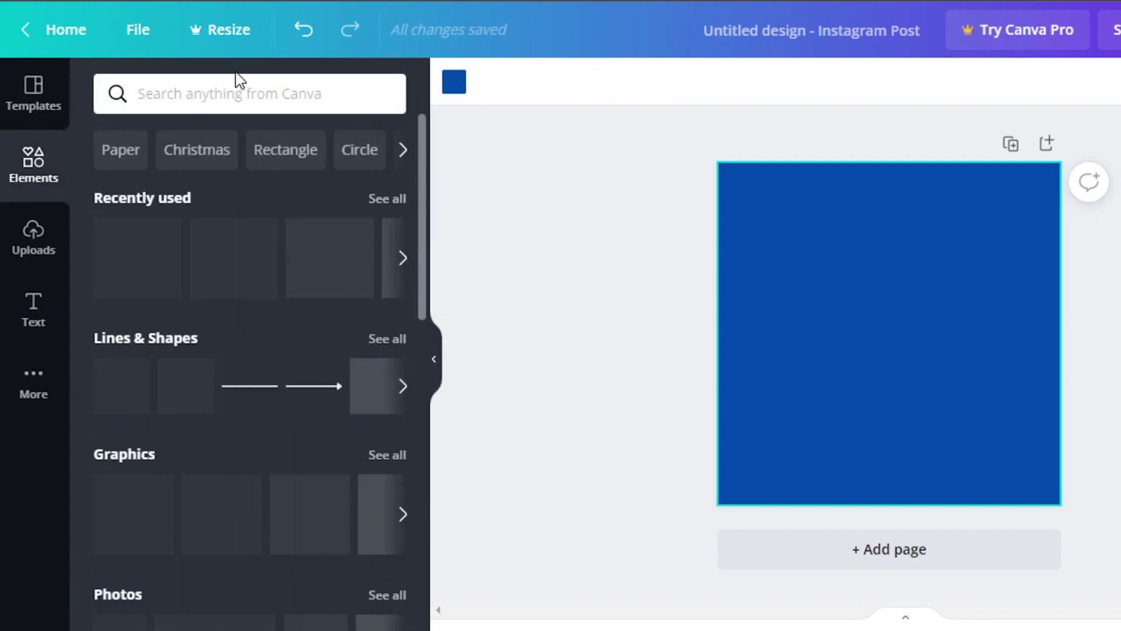
# - Search Elements for 'crypto coin' and add the yellow Bitcoin coin graphic
pyautogui.click(228, 93)
pyautogui.write('c')
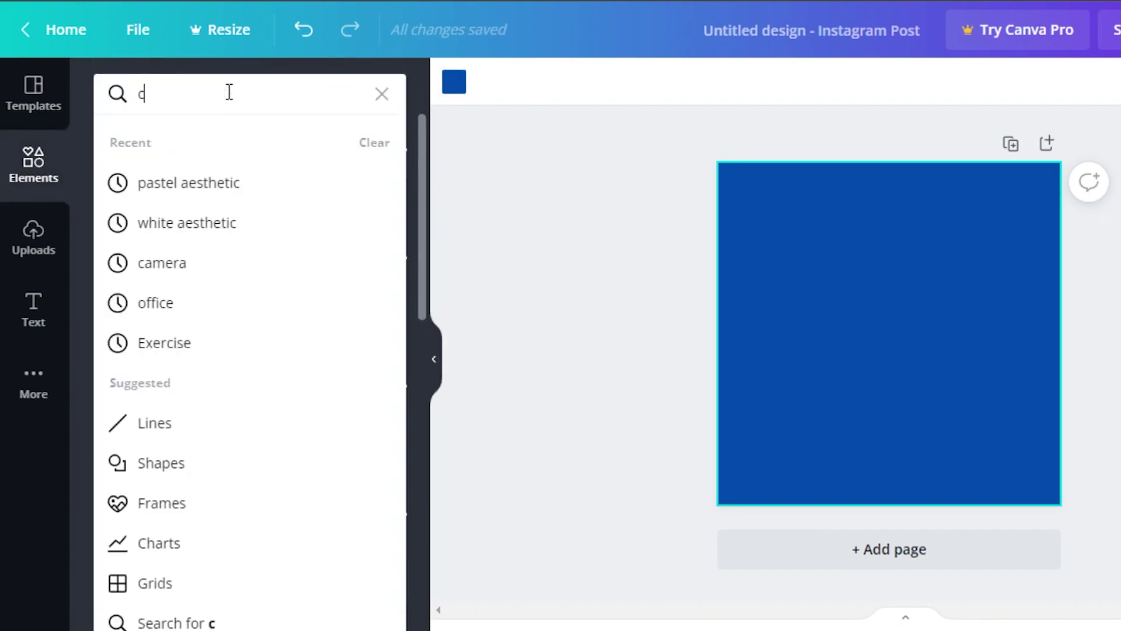
pyautogui.write('rypto coin')
pyautogui.press('Return')
pyautogui.scroll(-2, 427, 207)
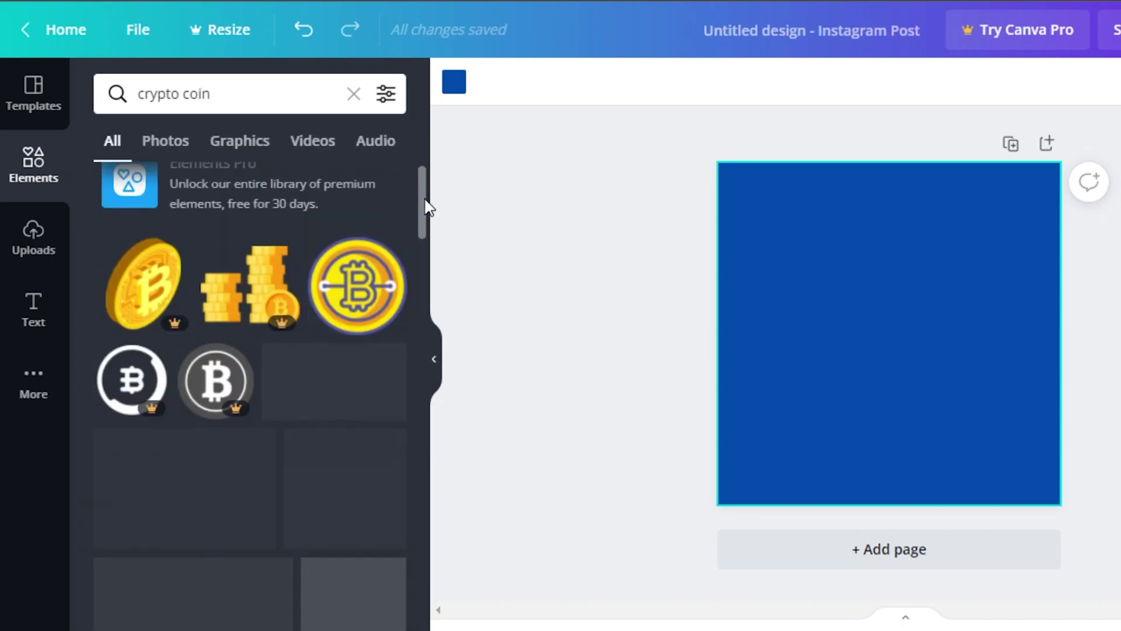
pyautogui.scroll(-3, 427, 208)
pyautogui.scroll(4, 429, 216)
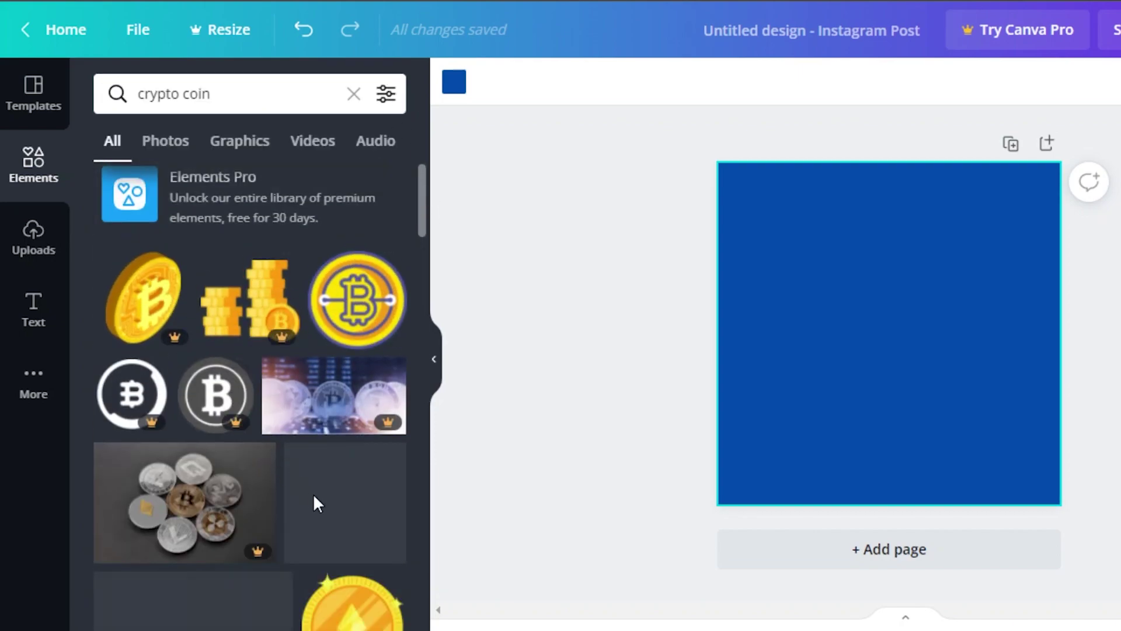
pyautogui.click(357, 291)
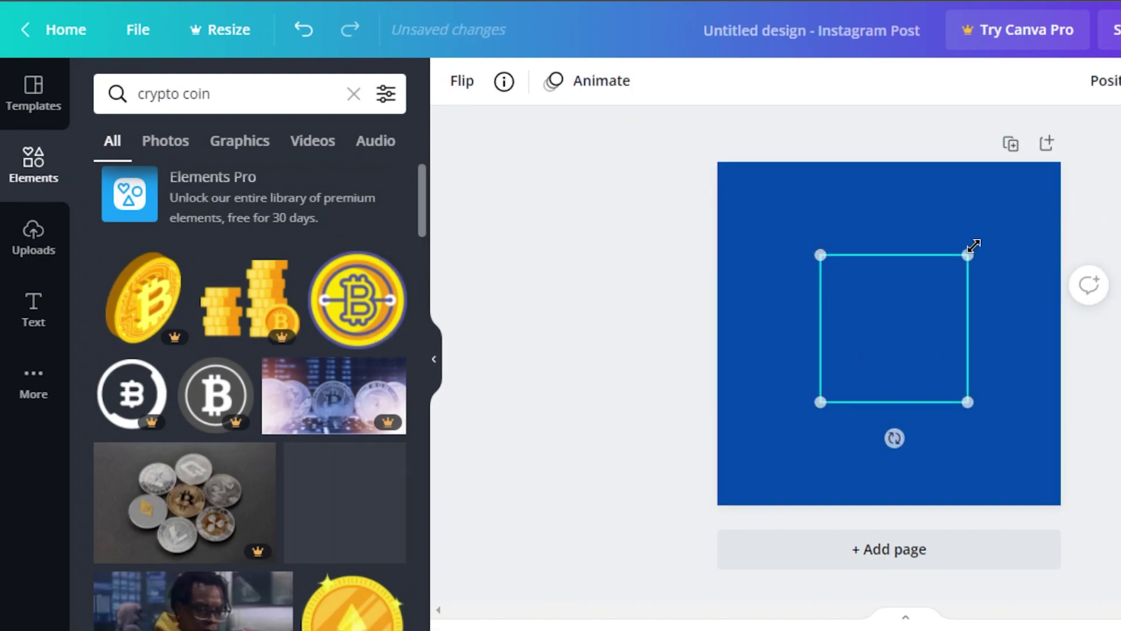
# - Enlarge the Bitcoin coin and centre it on the blue post
pyautogui.moveTo(937, 298); pyautogui.dragTo(933, 304)
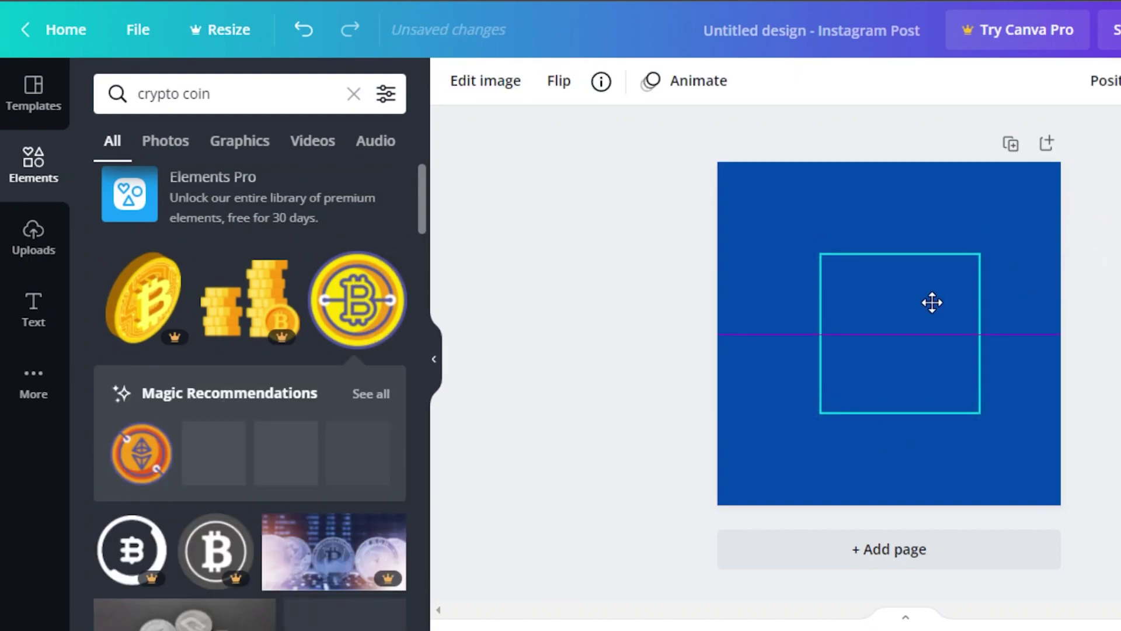
pyautogui.moveTo(422, 222)
pyautogui.mouseDown()
pyautogui.moveTo(440, 310)
pyautogui.moveTo(436, 232)
pyautogui.moveTo(425, 239)
pyautogui.mouseUp()
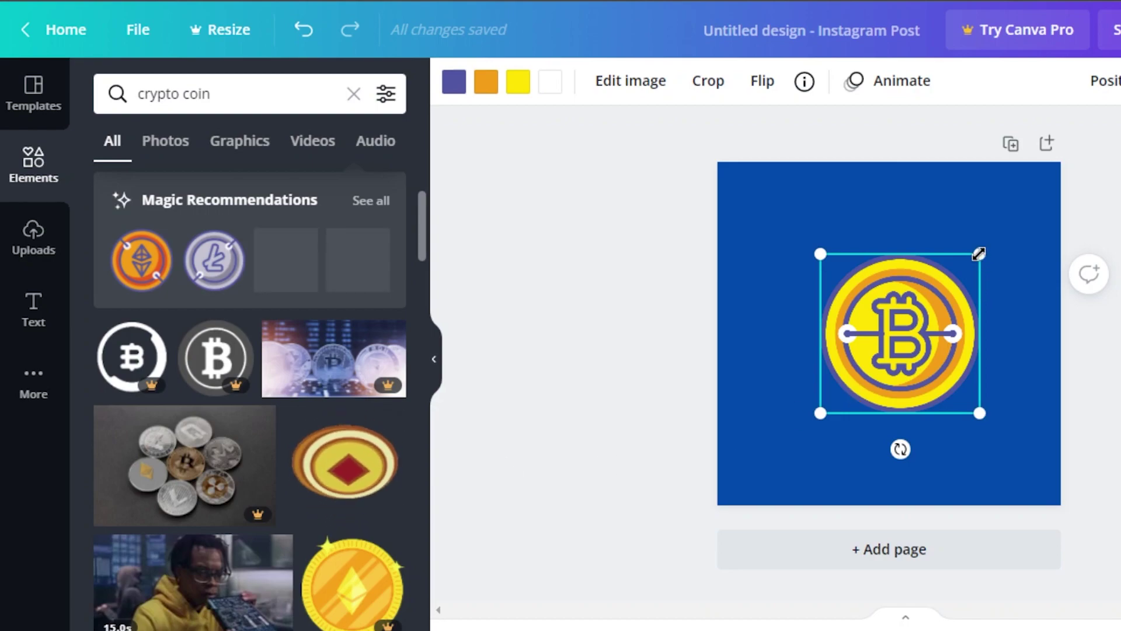
pyautogui.moveTo(979, 253); pyautogui.dragTo(1006, 227)
pyautogui.moveTo(943, 304); pyautogui.dragTo(919, 325)
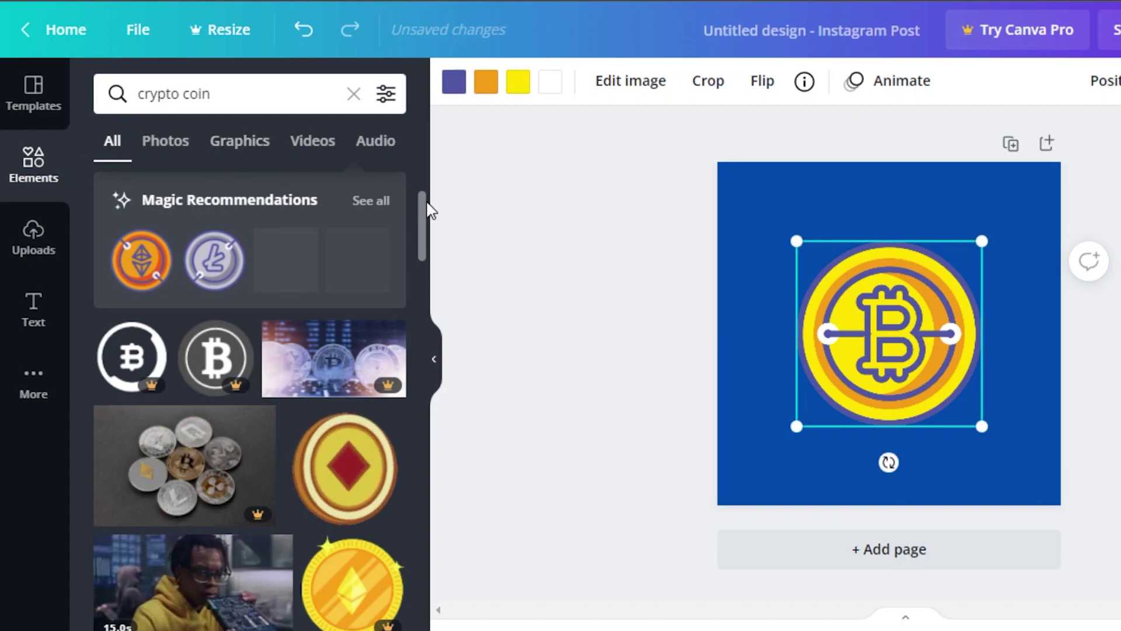
pyautogui.click(39, 165)
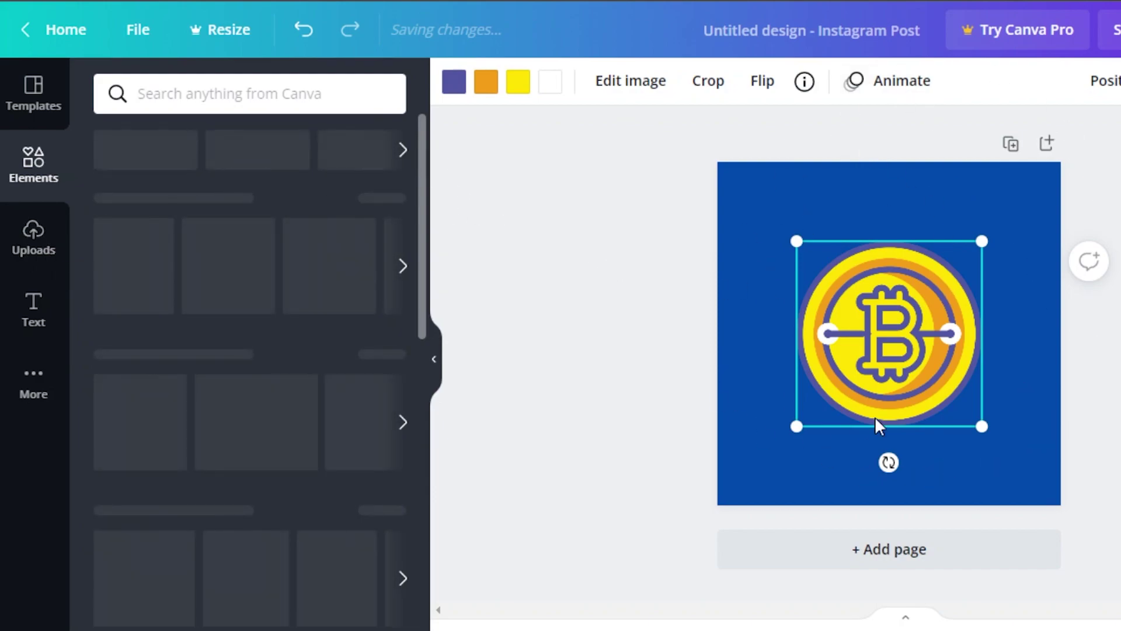
# - Deselect the coin and bring up the design's Download options
pyautogui.click(627, 240)
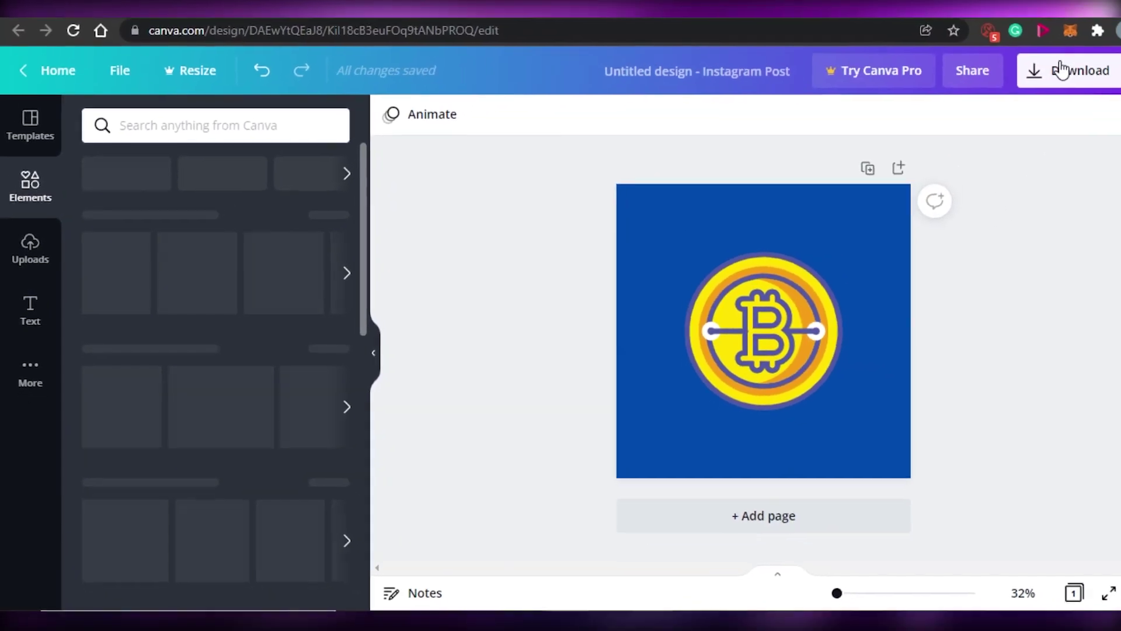
pyautogui.click(1016, 81)
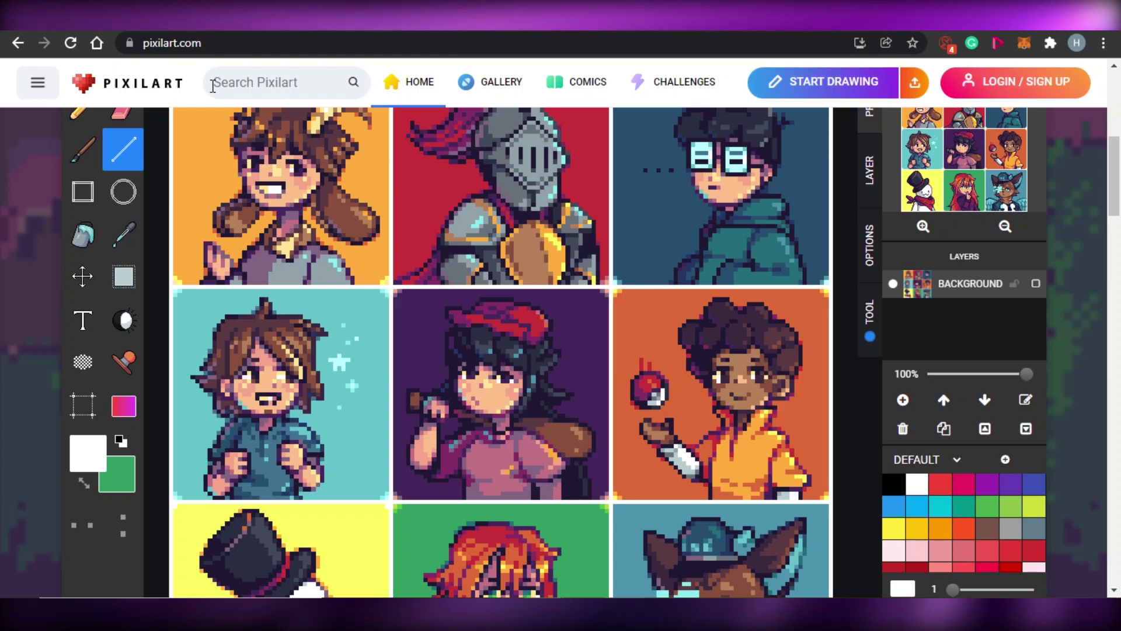
pyautogui.scroll(4, 1118, 86)
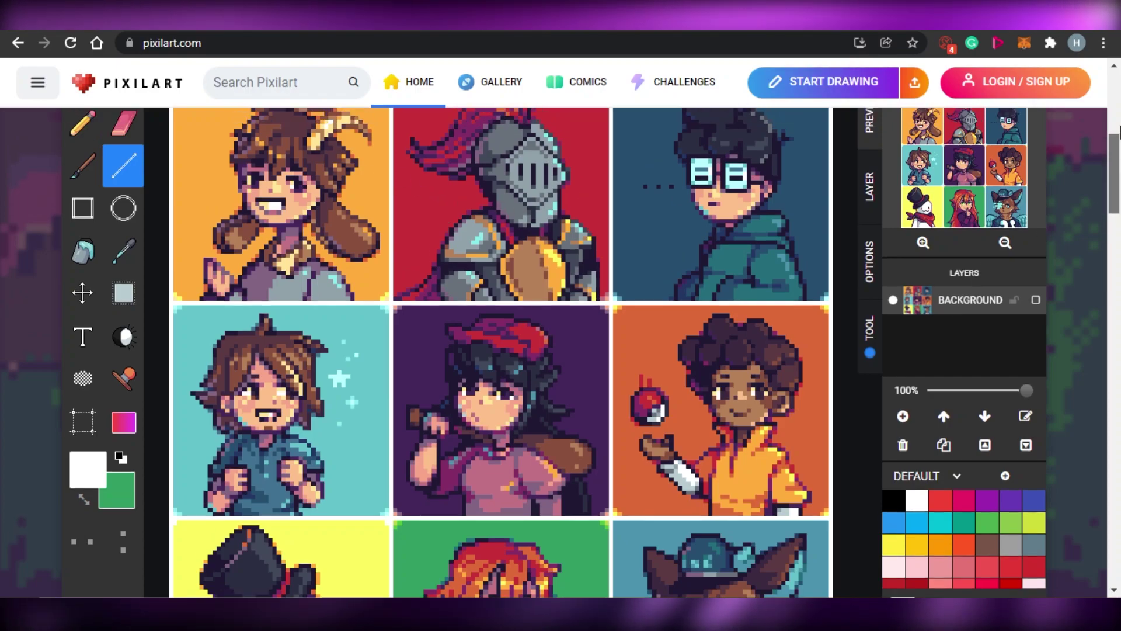
pyautogui.moveTo(1119, 111)
pyautogui.mouseDown()
pyautogui.moveTo(1118, 416)
pyautogui.moveTo(1119, 219)
pyautogui.mouseUp()
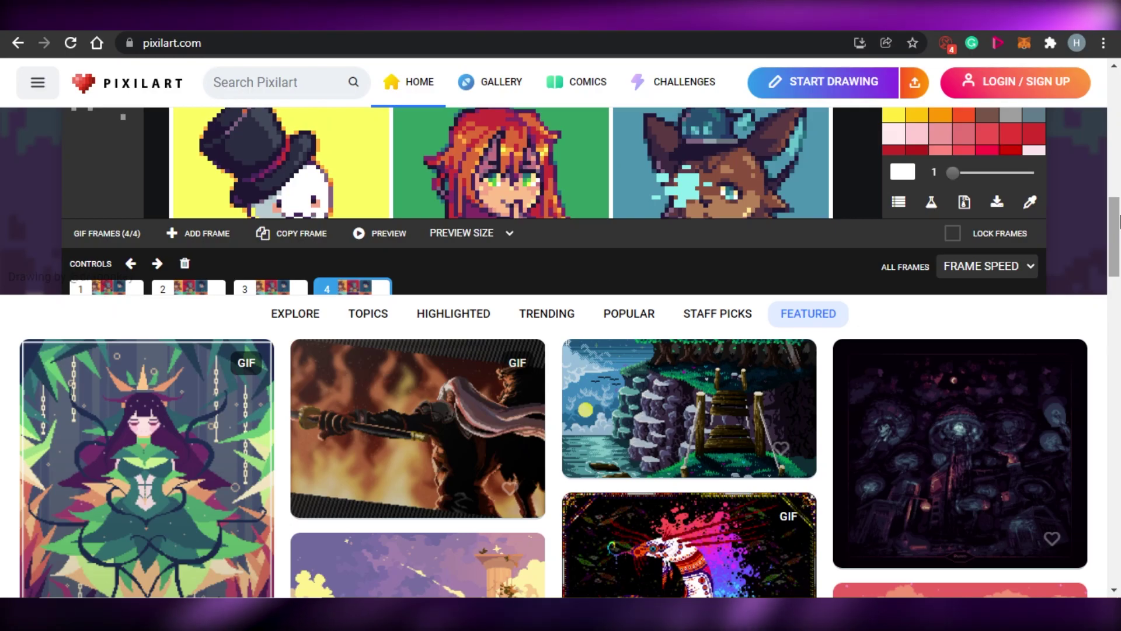
pyautogui.moveTo(1118, 219); pyautogui.dragTo(1119, 102)
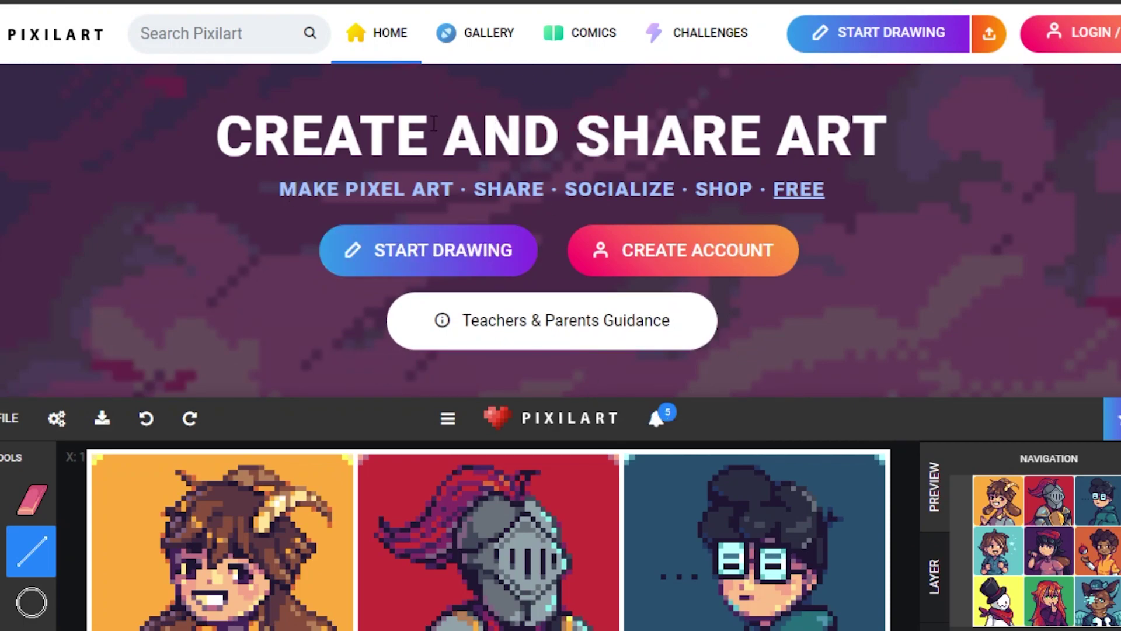
pyautogui.scroll(-10, 222, 307)
pyautogui.scroll(-5, 222, 193)
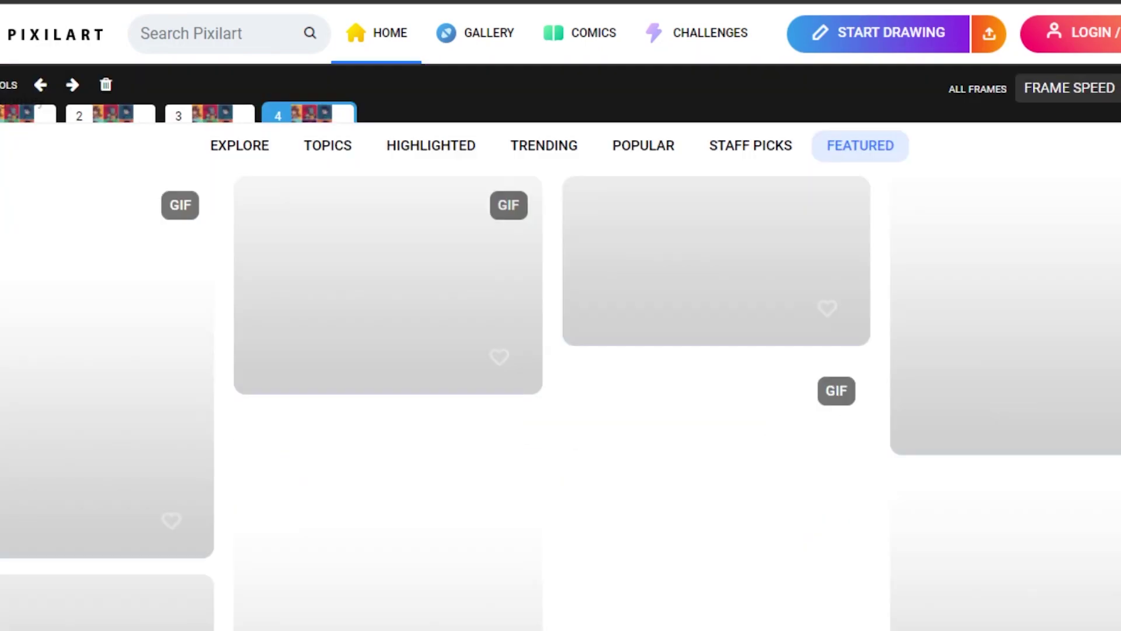
pyautogui.scroll(15, 222, 192)
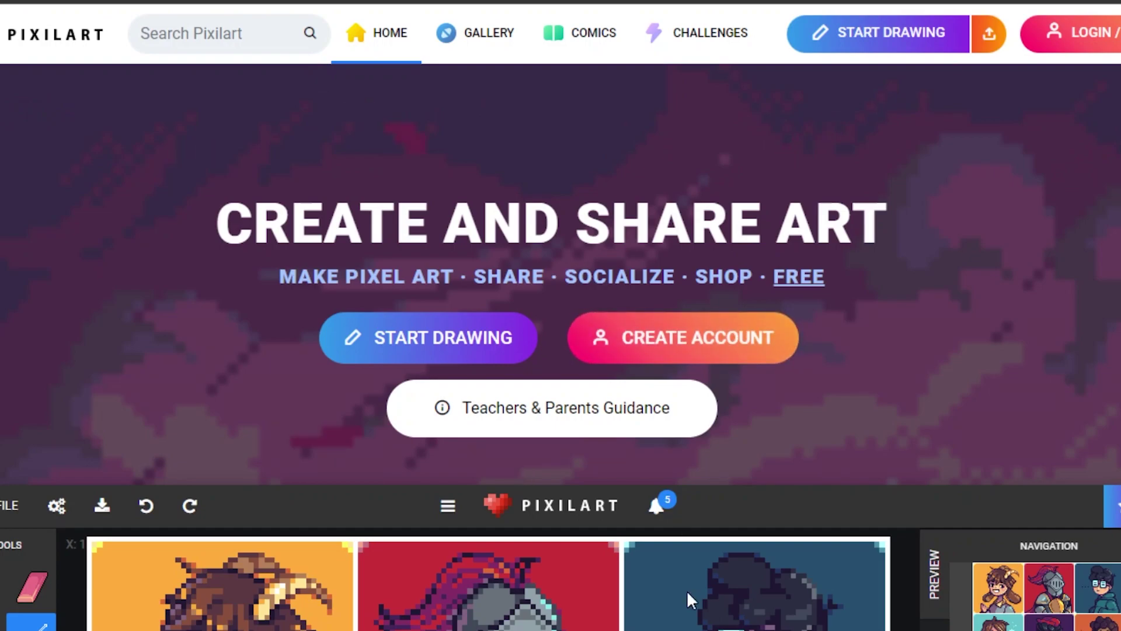
pyautogui.moveTo(540, 630)
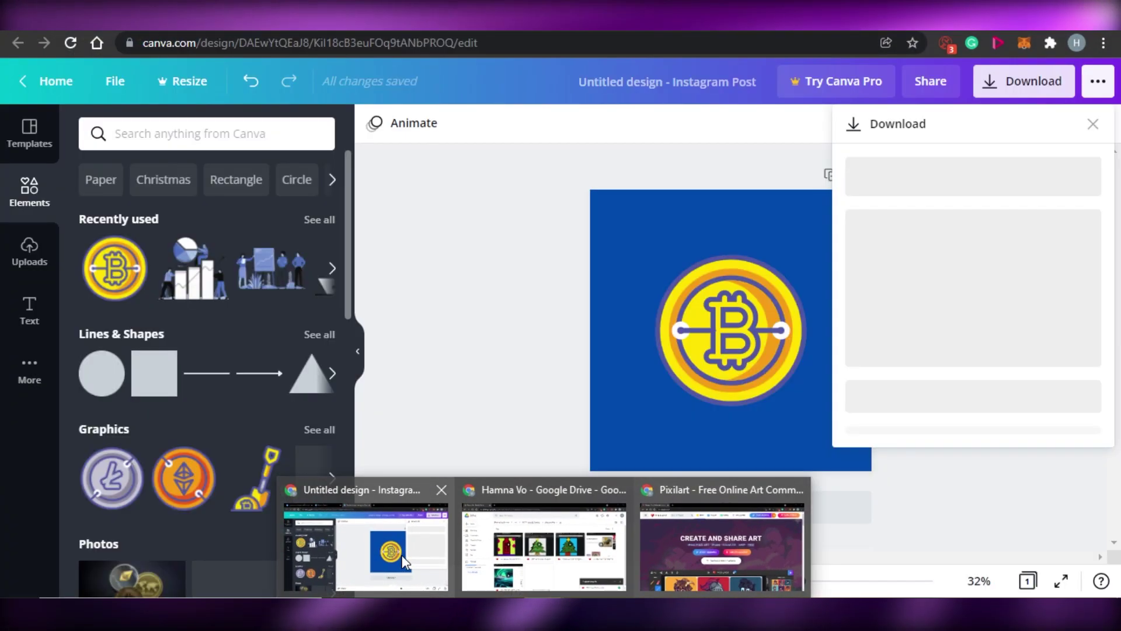
# - Switch to the Chrome window and scroll OpenSea down to the drops carousel
pyautogui.click(325, 584)
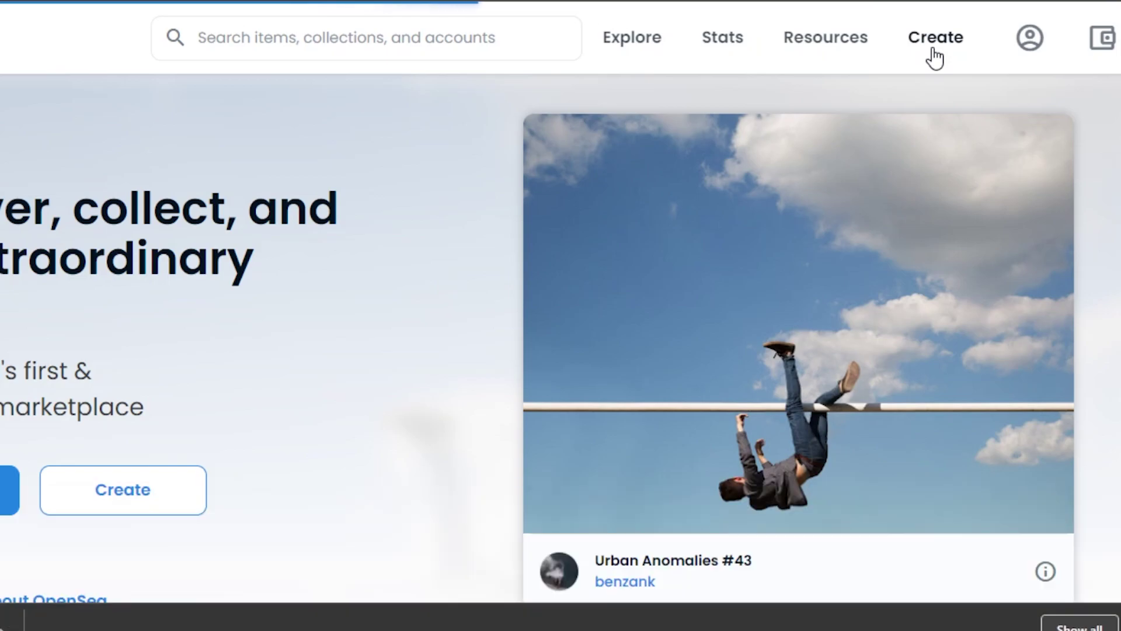
pyautogui.scroll(-5, 730, 105)
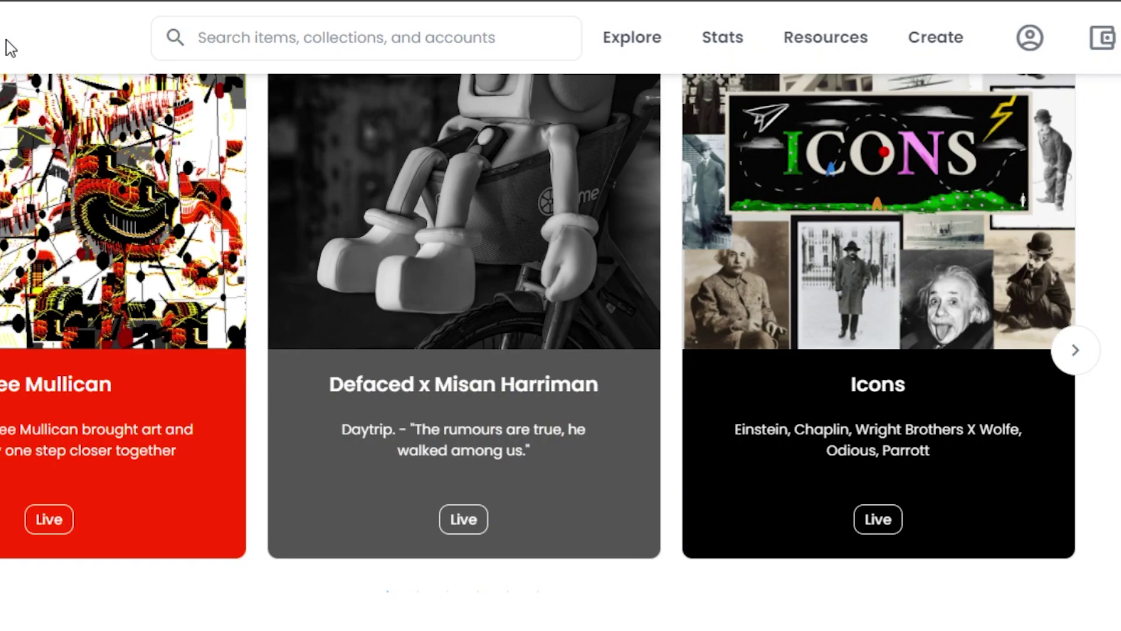
pyautogui.moveTo(825, 41)
# - Choose Create and connect the MetaMask wallet to reach the Create new item form
pyautogui.click(936, 39)
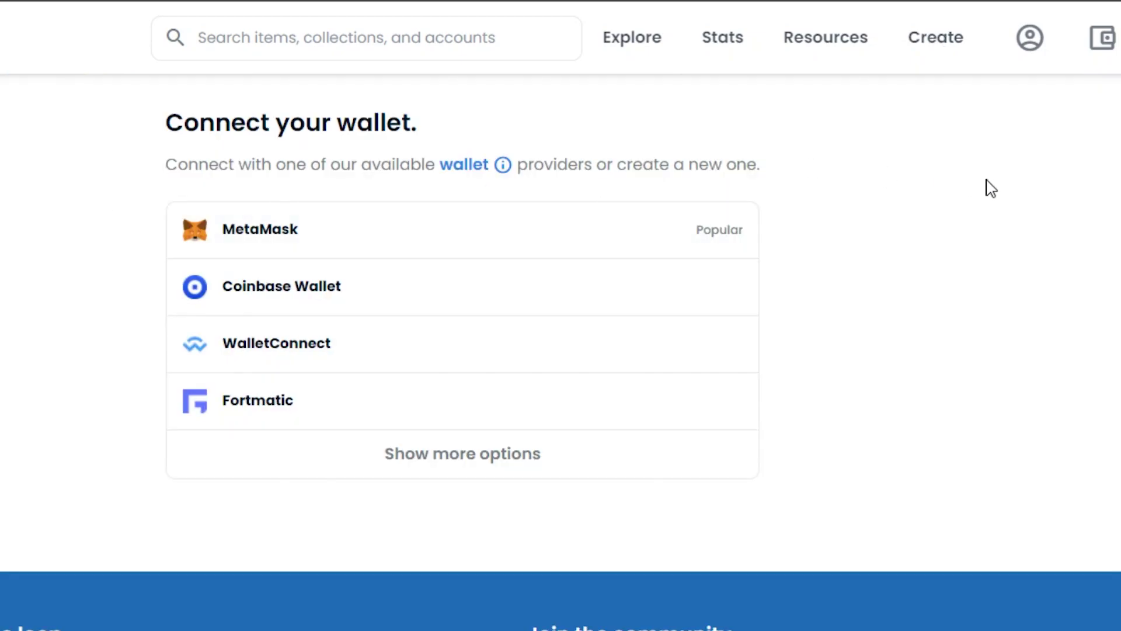
pyautogui.scroll(-3, 876, 316)
pyautogui.scroll(3, 876, 315)
pyautogui.moveTo(464, 164)
pyautogui.click(369, 225)
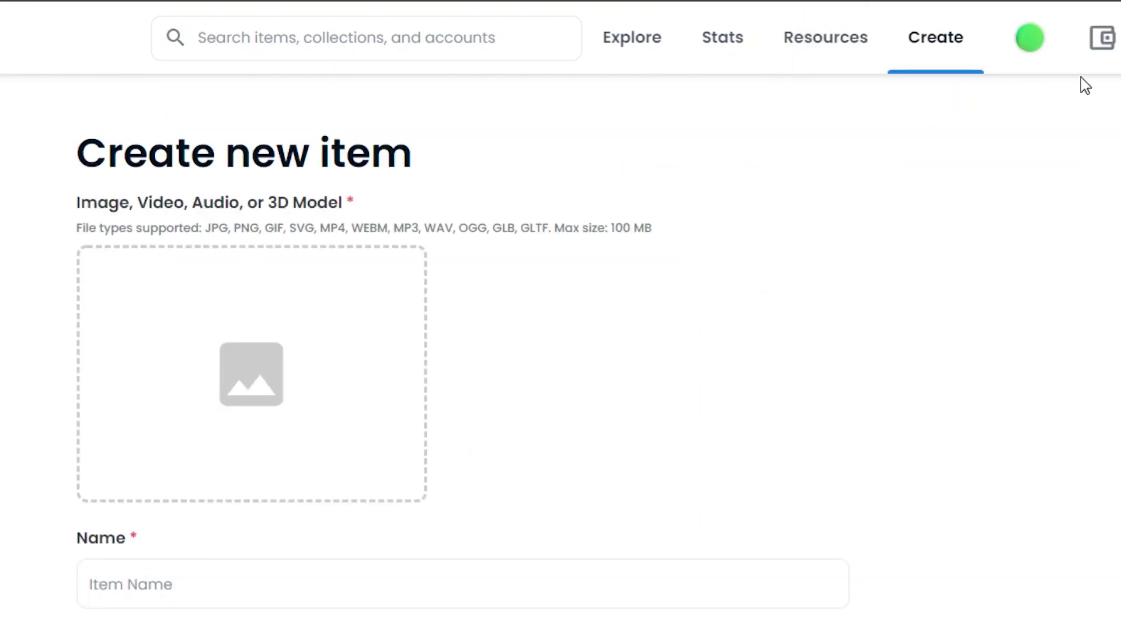
pyautogui.moveTo(1022, 55)
# - Upload the 'Untitled design (2)' Bitcoin image as the new item's media
pyautogui.scroll(-8, 931, 338)
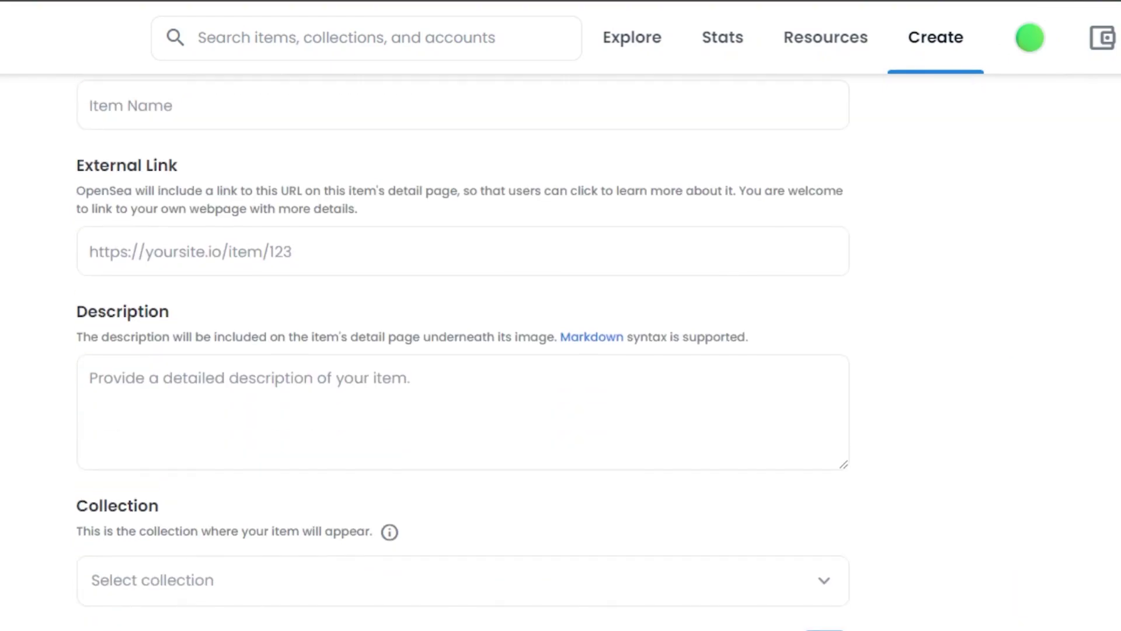
pyautogui.scroll(8, 387, 470)
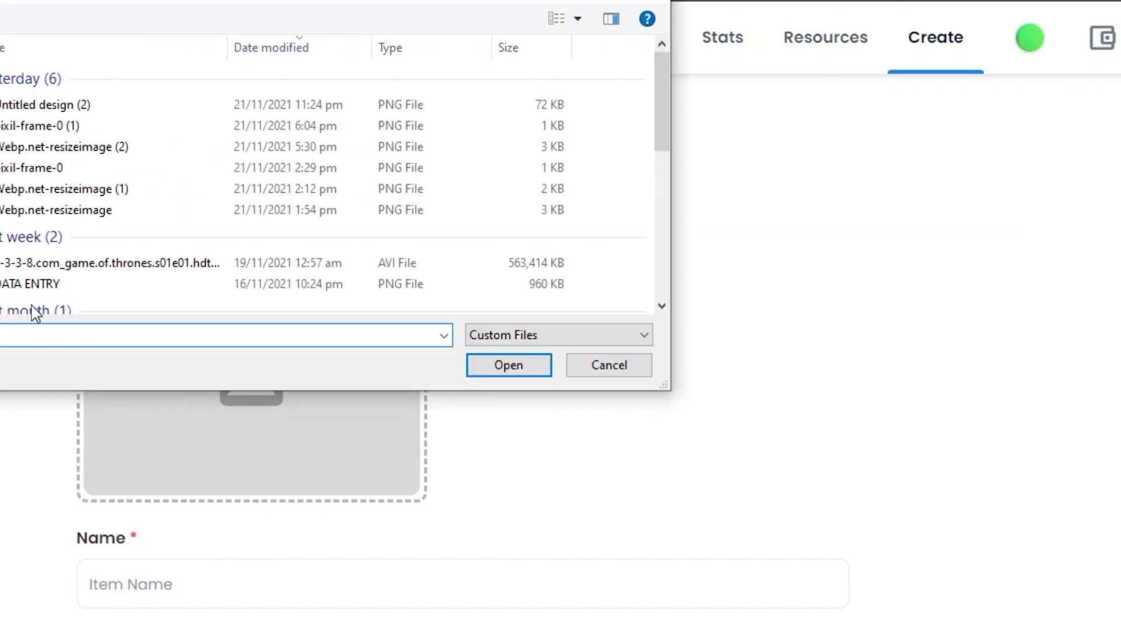
pyautogui.click(67, 108)
pyautogui.click(508, 365)
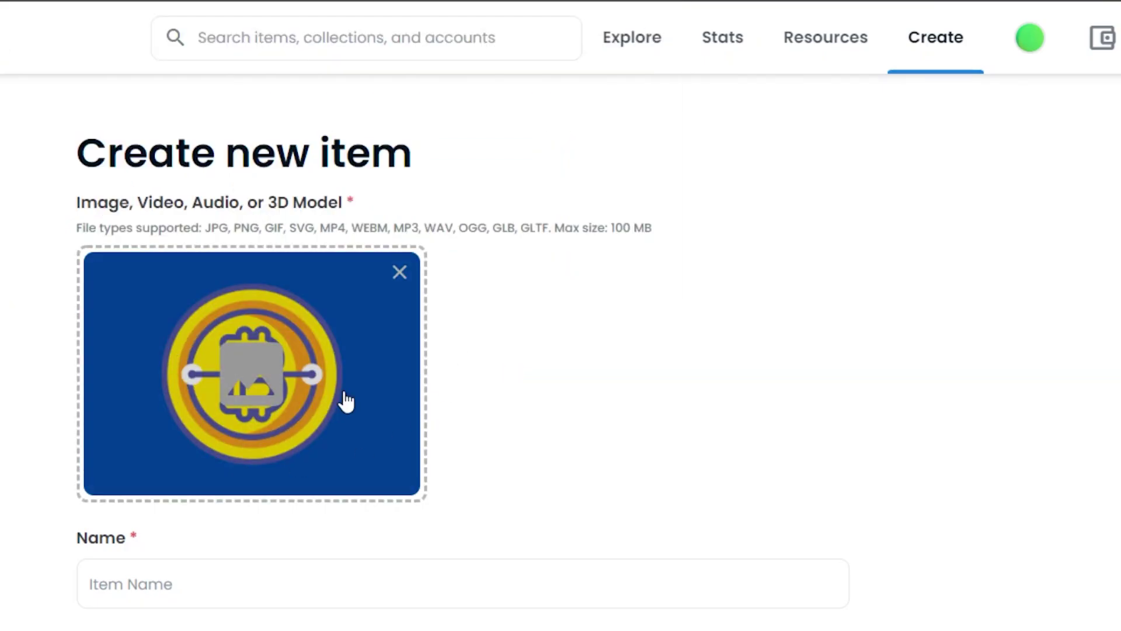
pyautogui.scroll(-5, 269, 290)
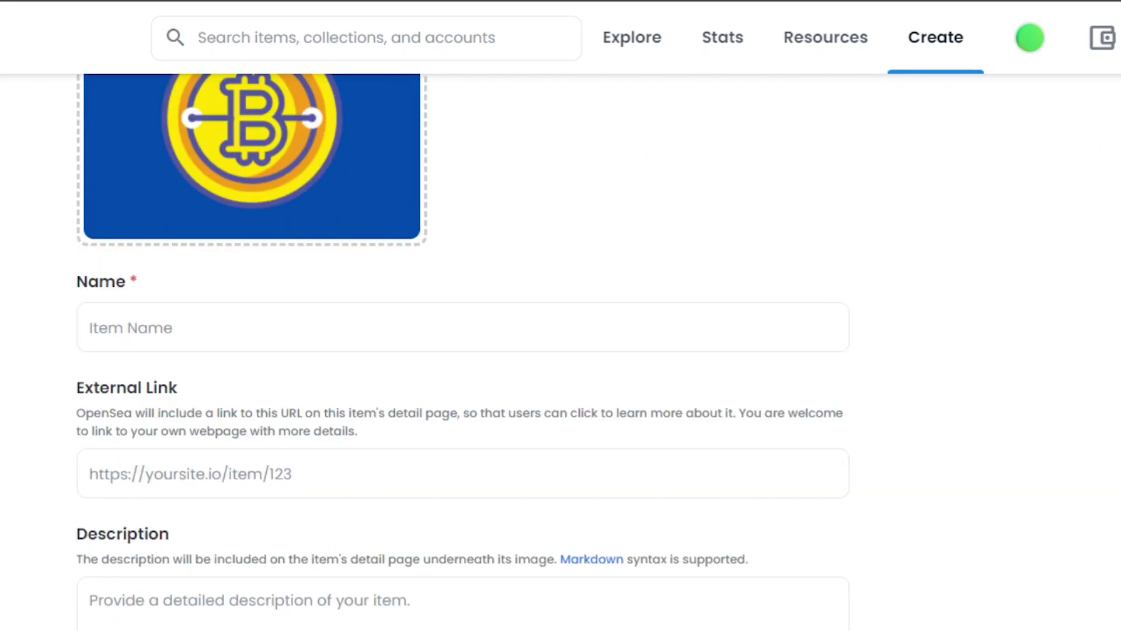
pyautogui.click(256, 218)
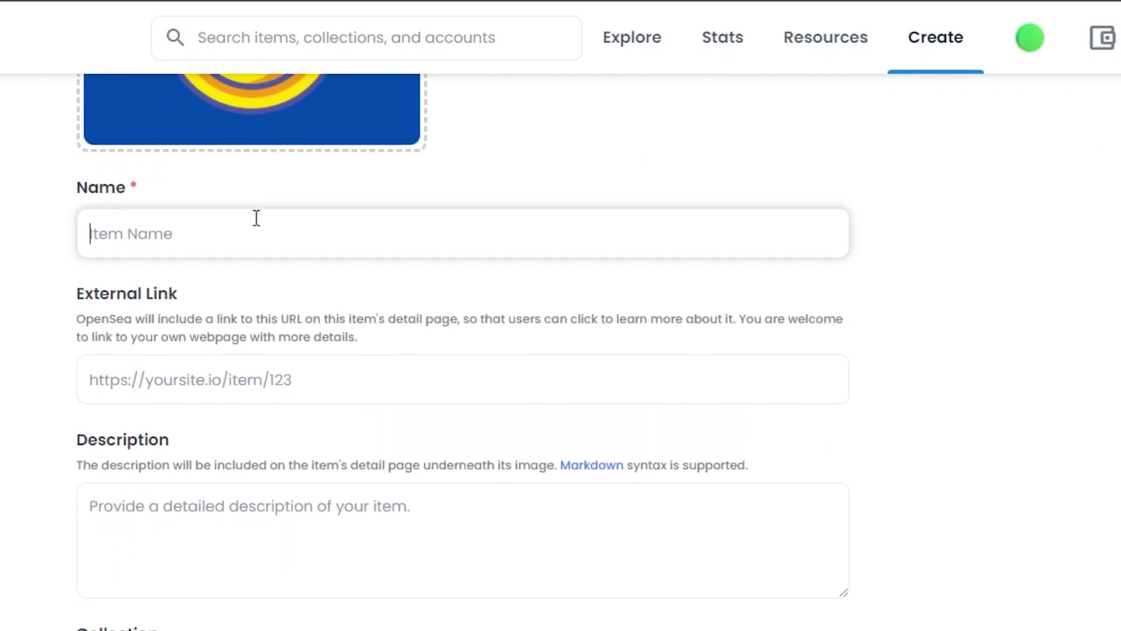
# - Name the item 'blue bitcoin' and give it the description 'blue bitcoin nft'
pyautogui.write('blu')
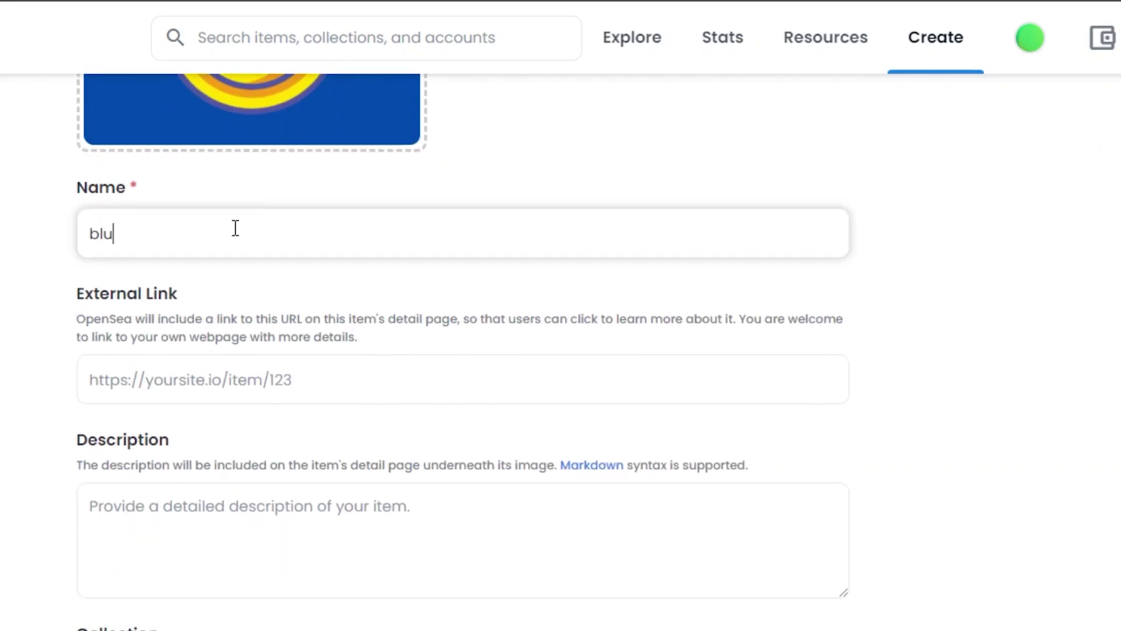
pyautogui.write('e bitcoin')
pyautogui.scroll(-3, 610, 170)
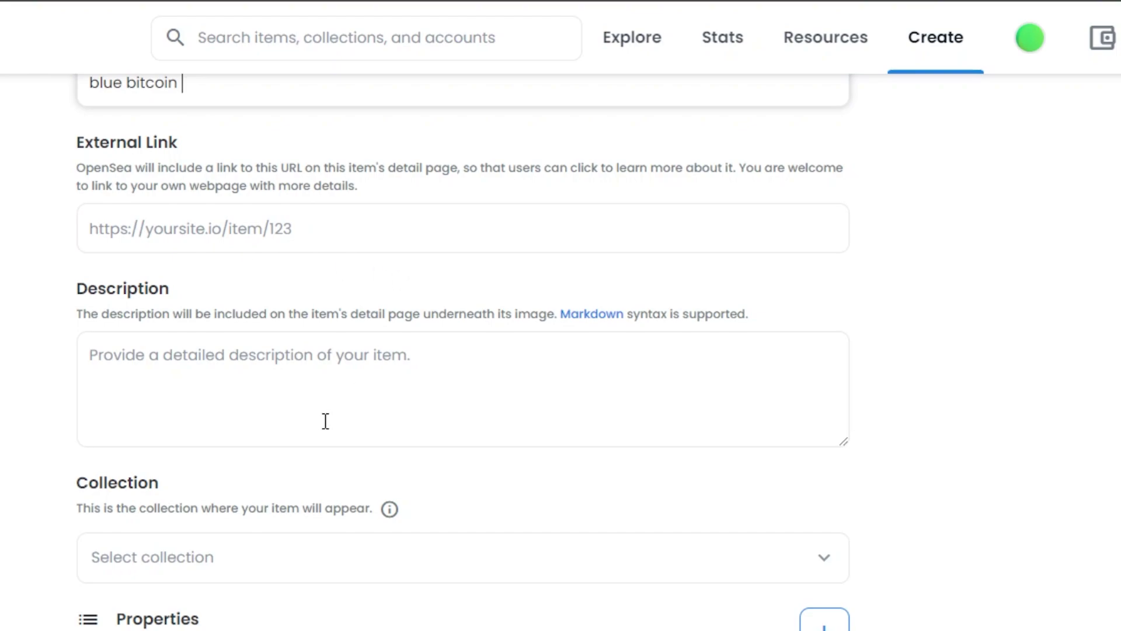
pyautogui.click(180, 374)
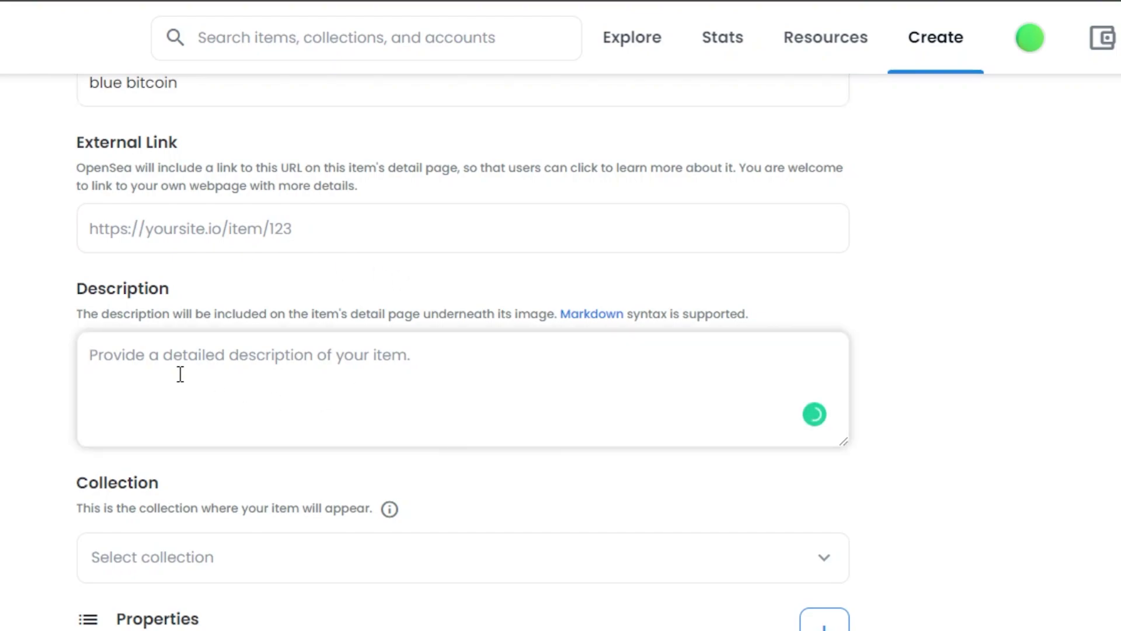
pyautogui.write('bli')
pyautogui.write('ue bitcoin')
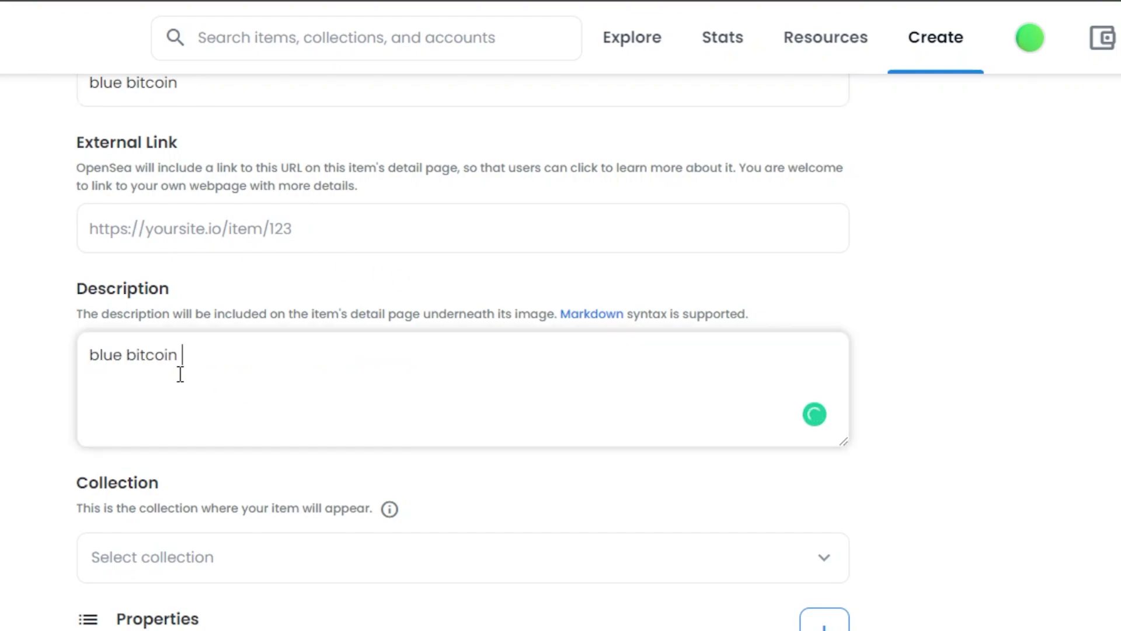
pyautogui.write(' nft')
pyautogui.scroll(10, 859, 388)
pyautogui.scroll(-12, 860, 388)
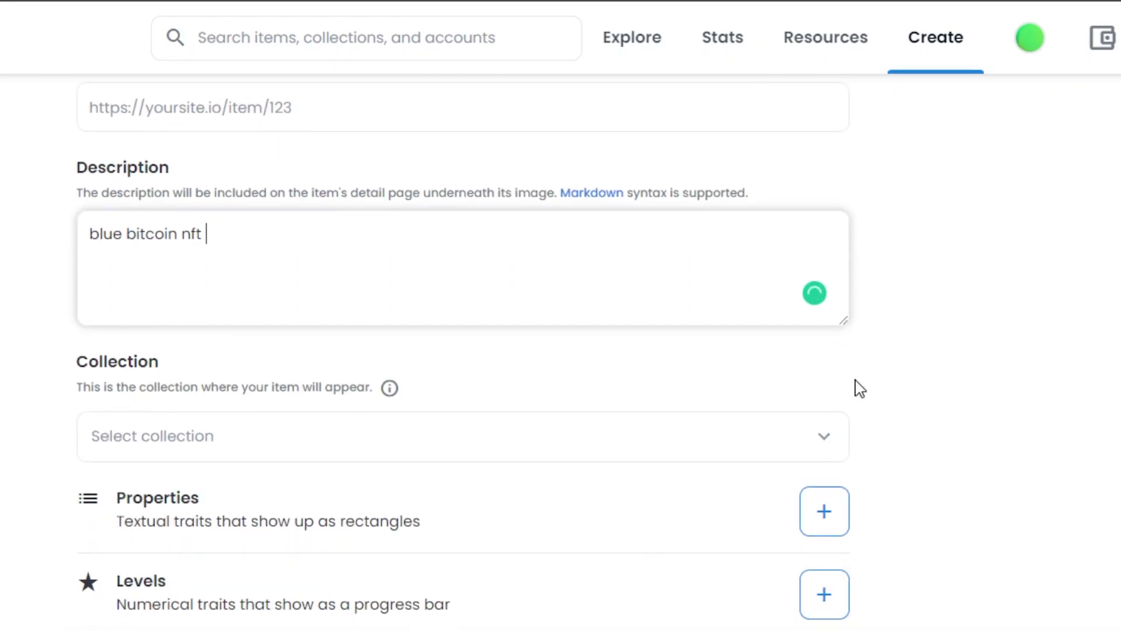
# - Open the Select collection dropdown to look for a collection
pyautogui.click(824, 439)
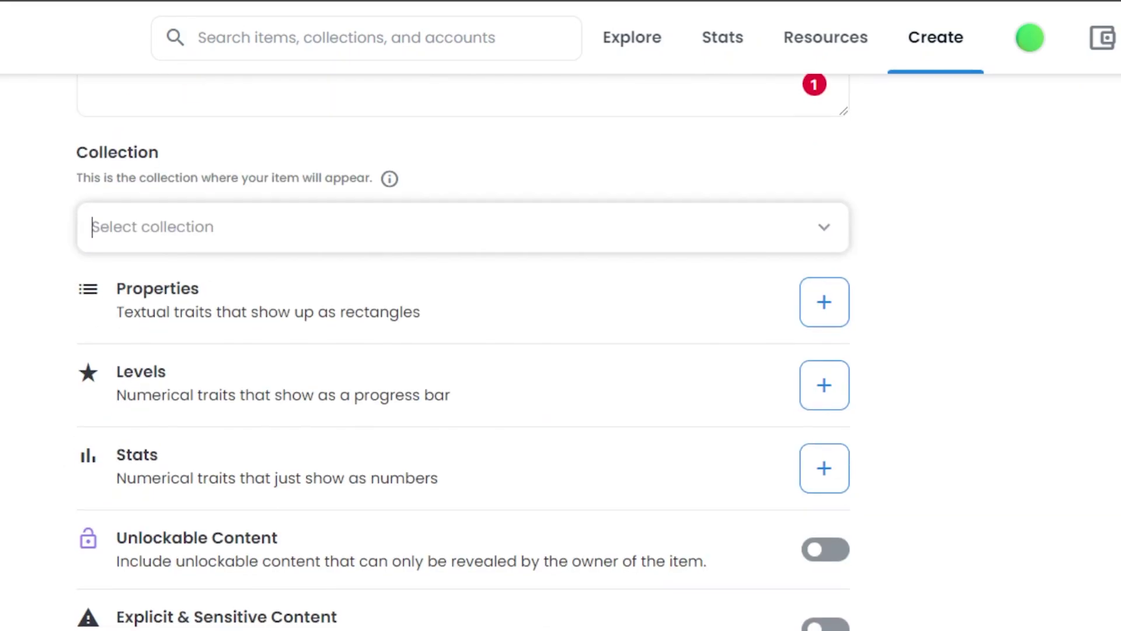
pyautogui.scroll(3, 461, 351)
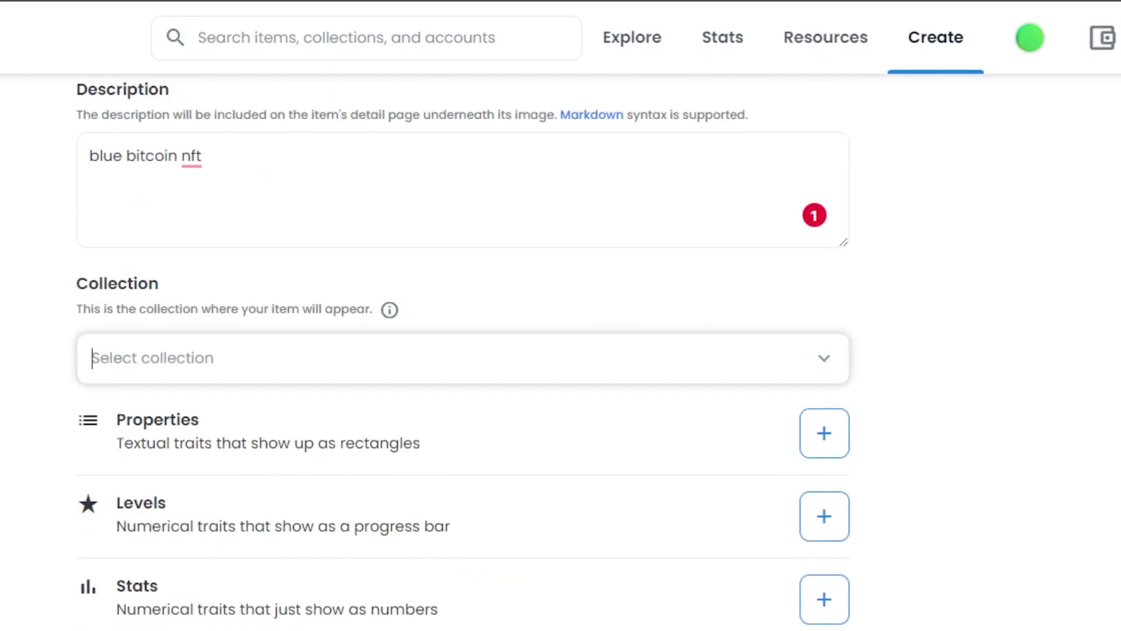
pyautogui.scroll(-5, 282, 244)
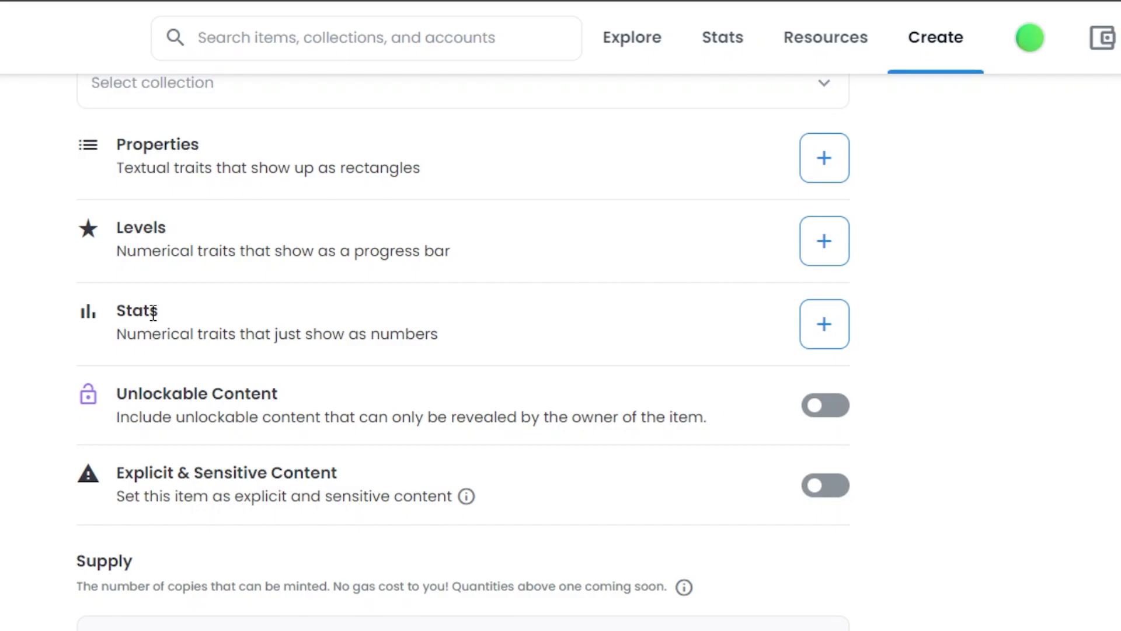
# - Add a property with type 'color' and value 'Blue'
pyautogui.click(824, 170)
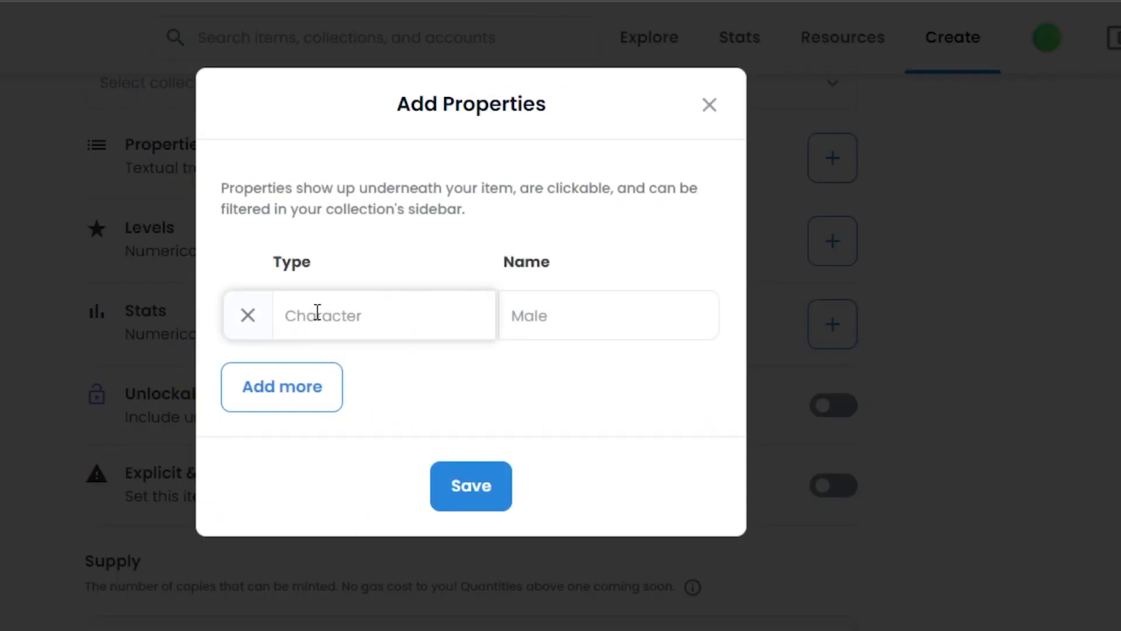
pyautogui.write('color')
pyautogui.click(591, 321)
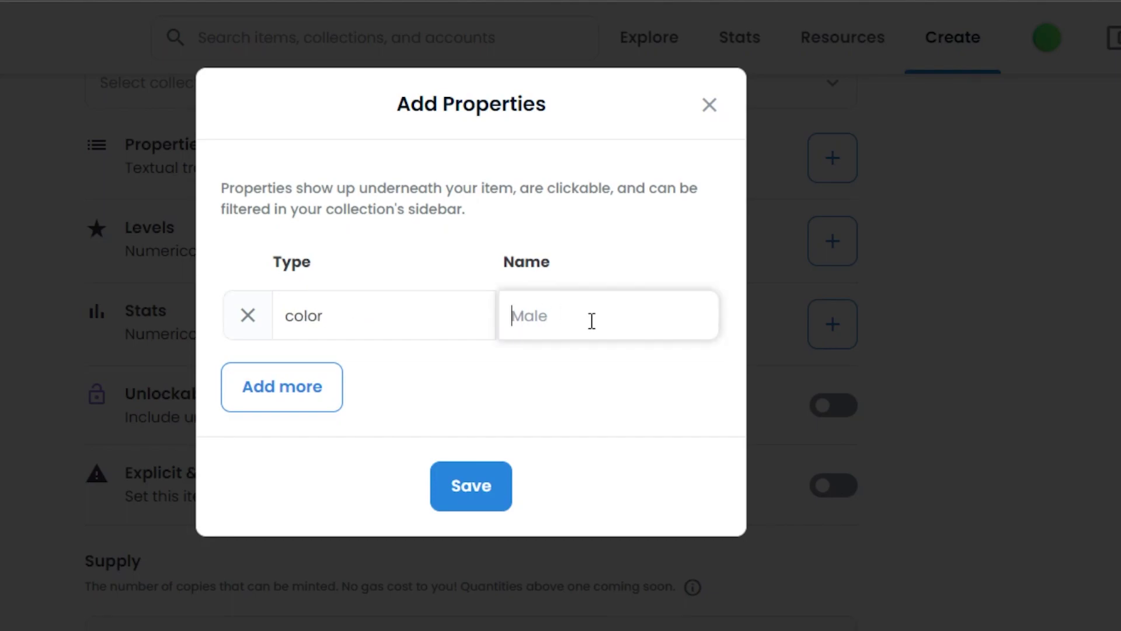
pyautogui.write('blue')
pyautogui.press('Return')
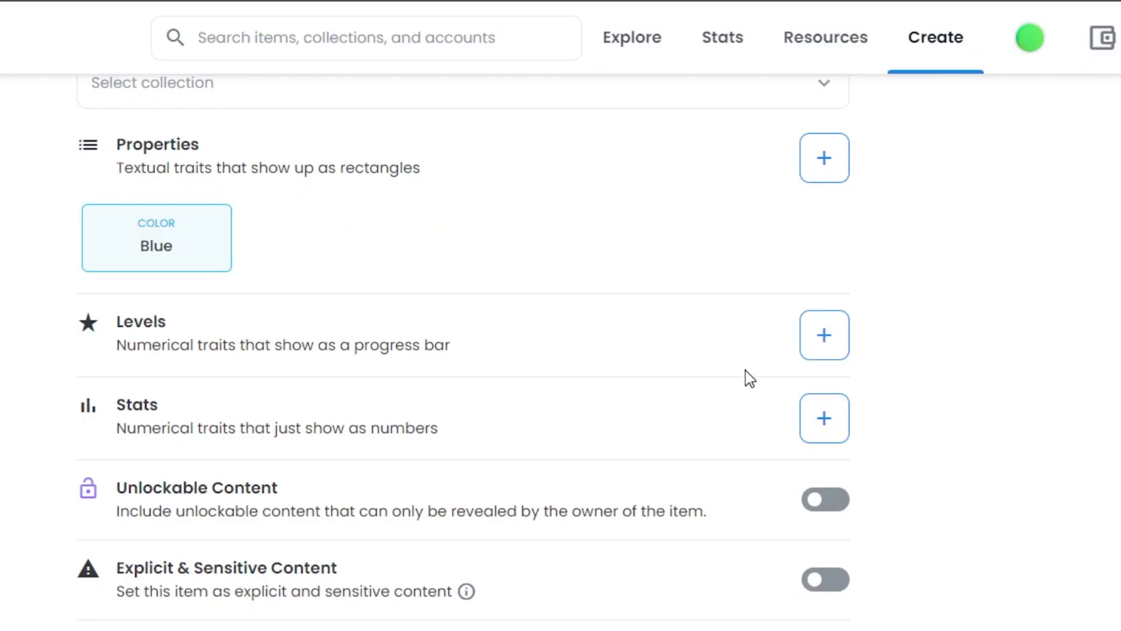
# - Open the Levels editor and close it without adding any levels
pyautogui.click(824, 334)
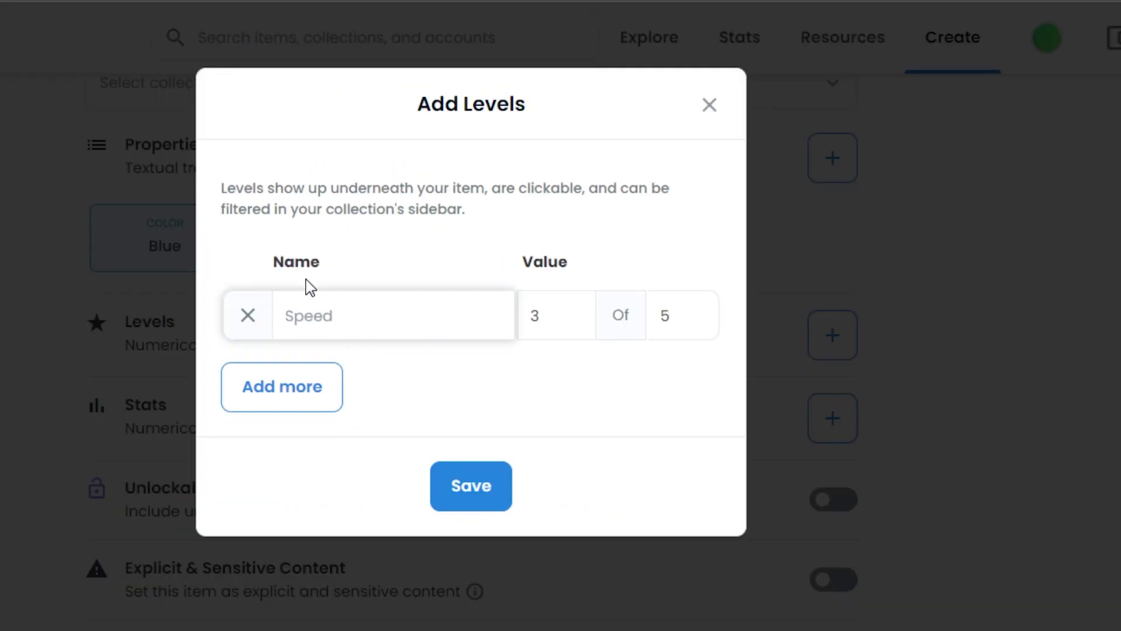
pyautogui.click(709, 105)
pyautogui.scroll(-5, 370, 375)
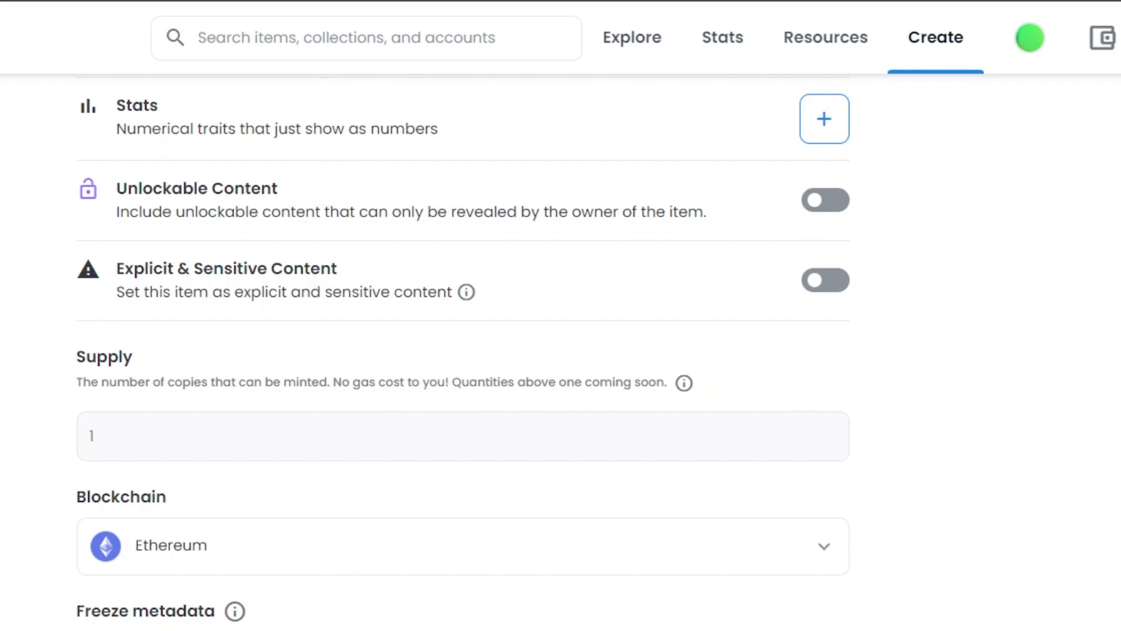
pyautogui.scroll(-2, 299, 372)
pyautogui.scroll(5, 298, 372)
pyautogui.scroll(-1, 238, 345)
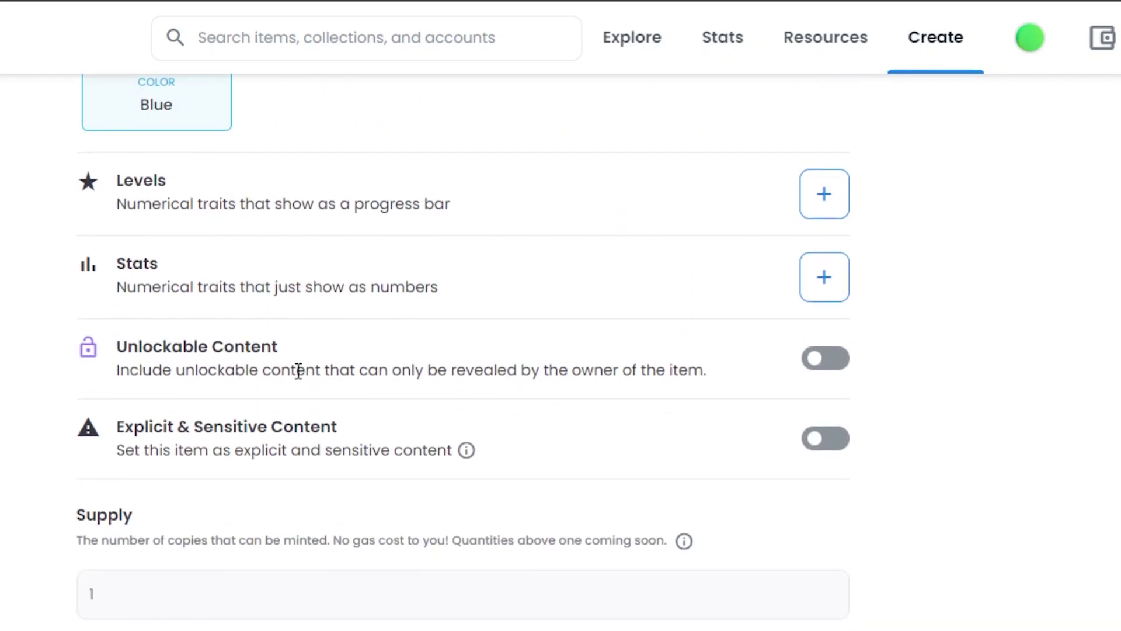
pyautogui.click(828, 359)
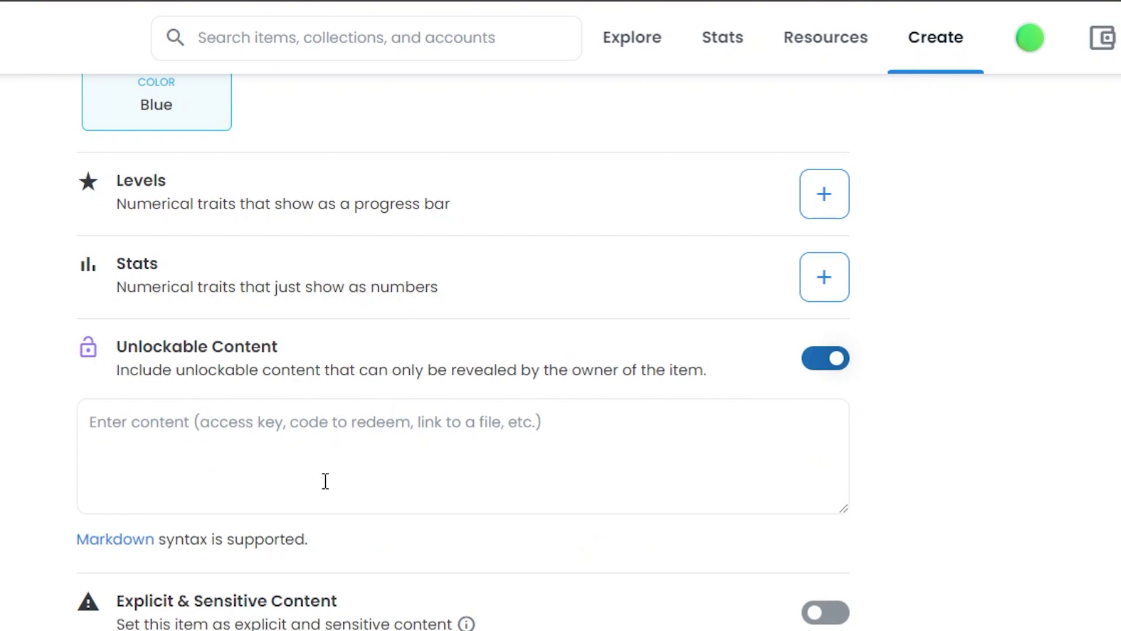
pyautogui.click(825, 362)
pyautogui.scroll(-5, 938, 288)
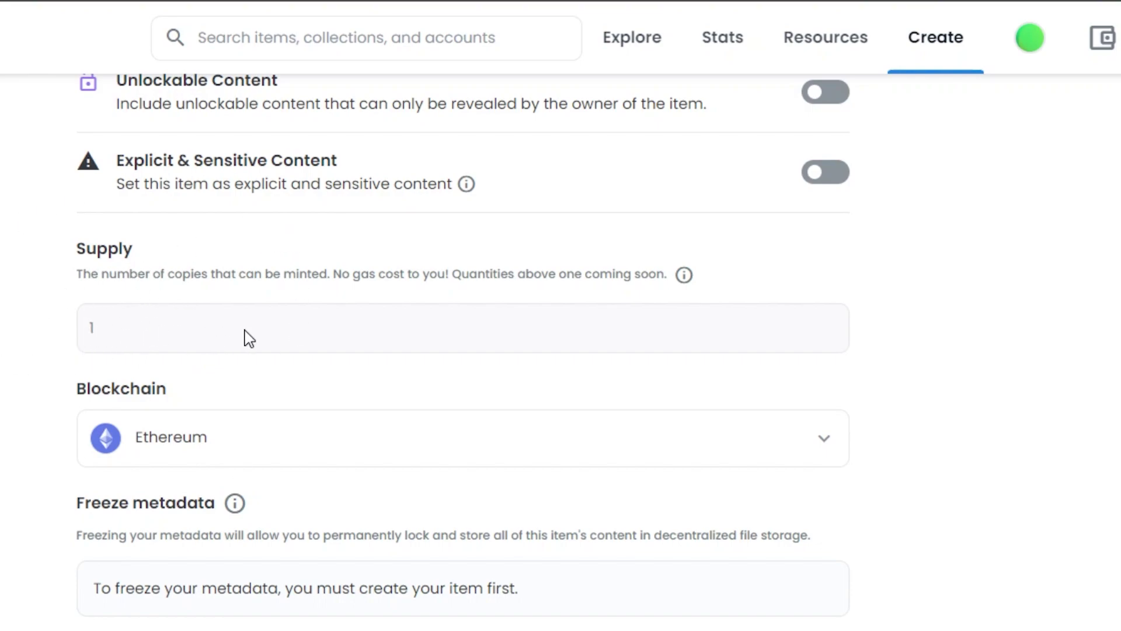
pyautogui.scroll(-3, 751, 413)
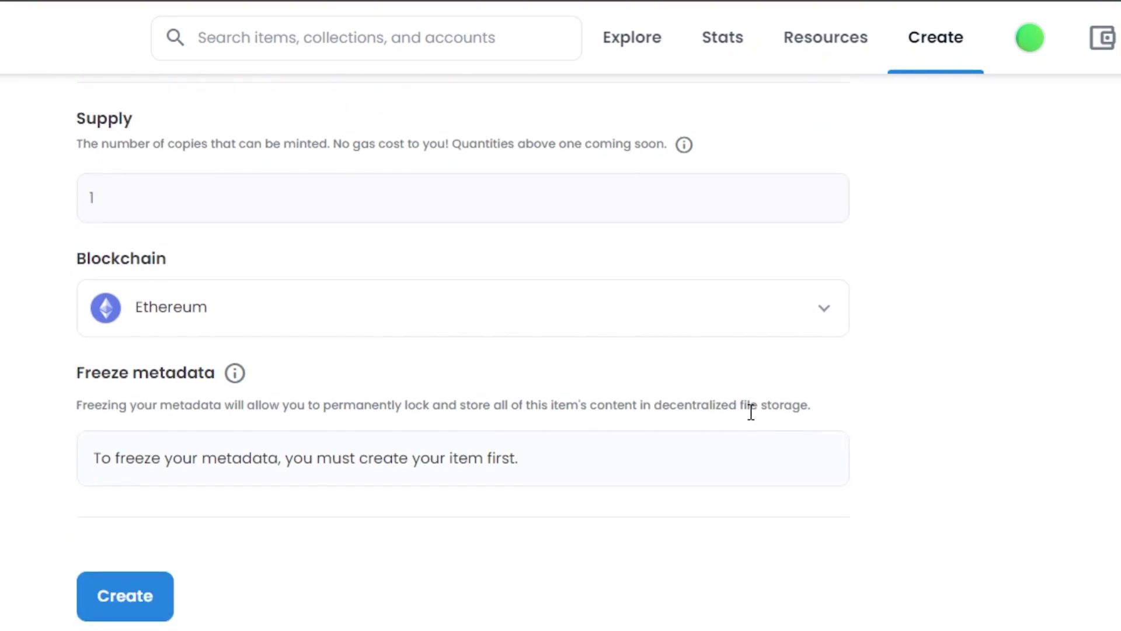
pyautogui.click(813, 320)
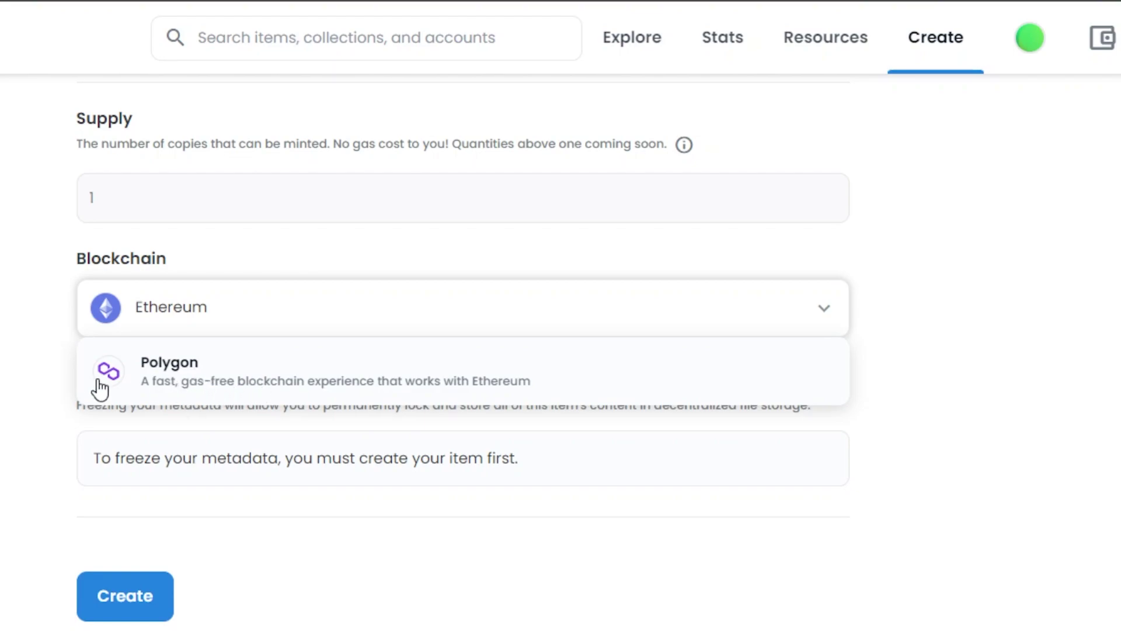
pyautogui.click(7, 391)
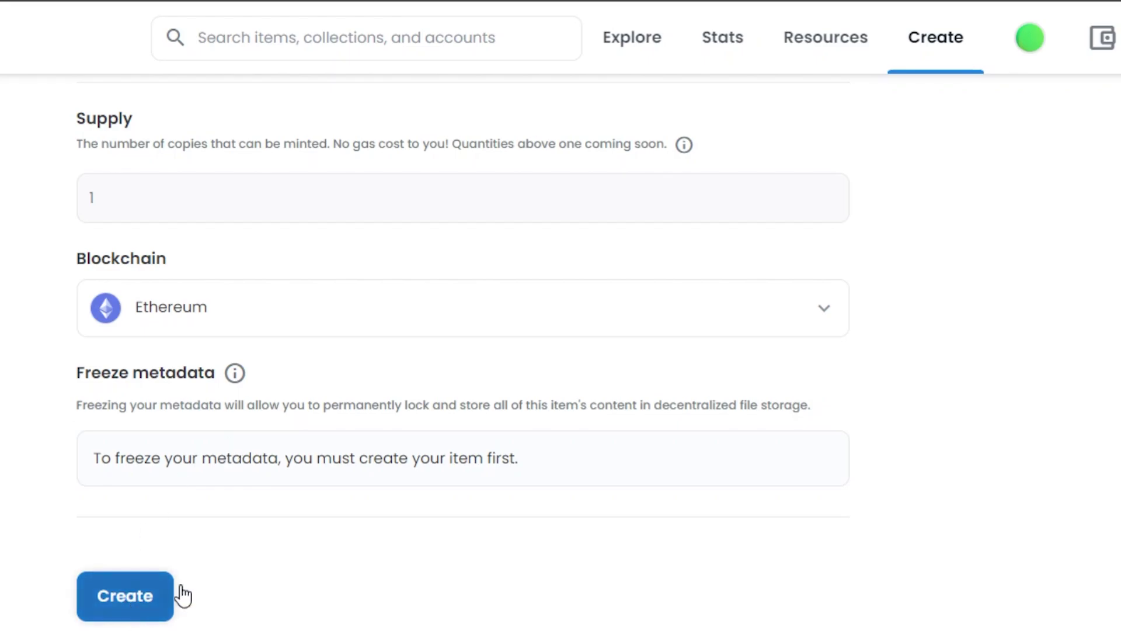
# - Mint the blue bitcoin NFT and dismiss the creation popup to view its item page
pyautogui.click(155, 600)
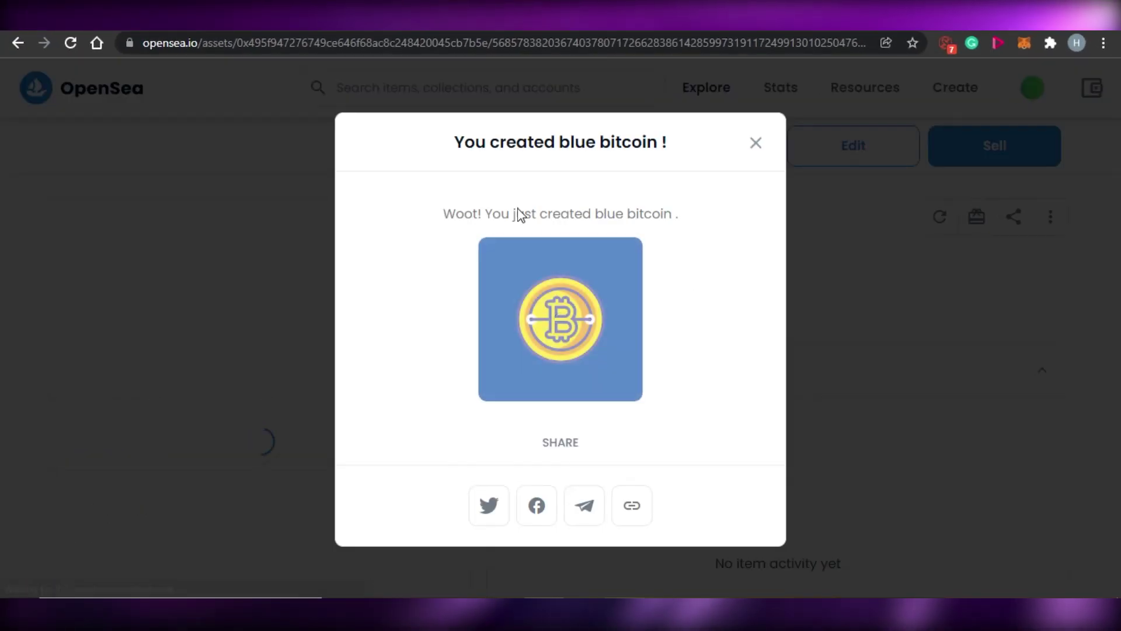
pyautogui.click(756, 144)
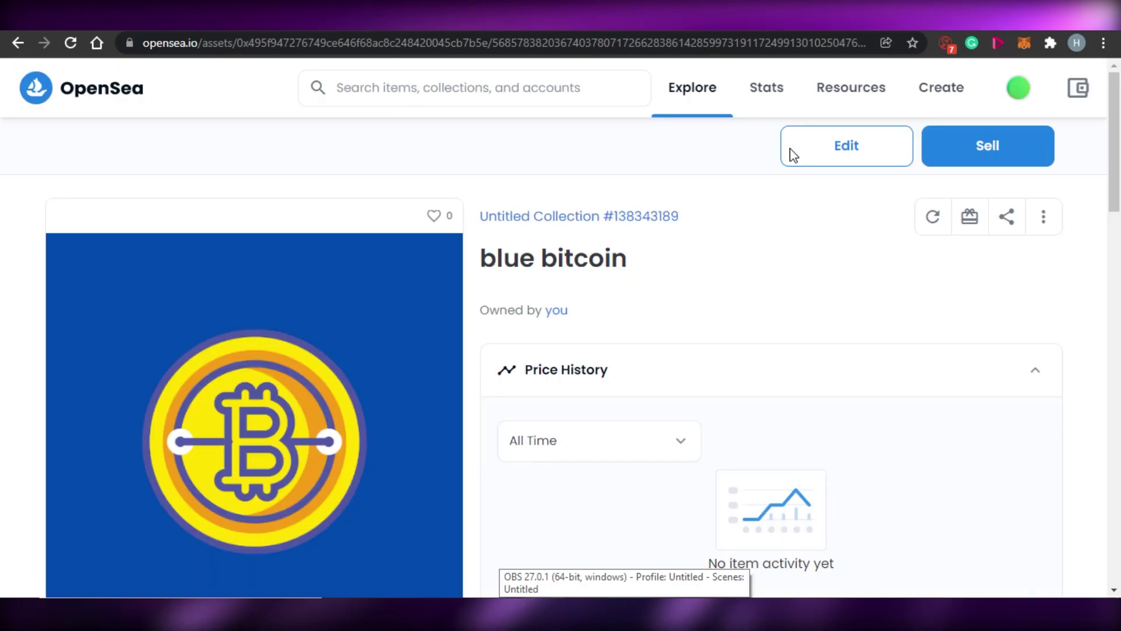
pyautogui.moveTo(1116, 137)
pyautogui.mouseDown()
pyautogui.moveTo(1117, 281)
pyautogui.moveTo(1119, 129)
pyautogui.mouseUp()
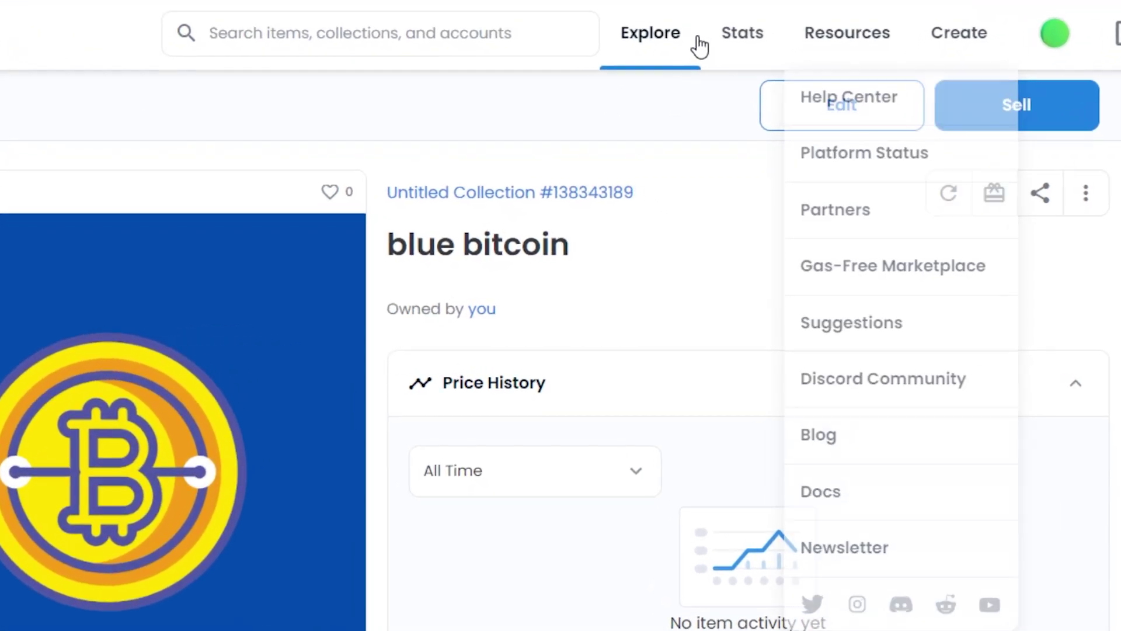
# - Go to Explore > All NFTs to browse the whole marketplace
pyautogui.moveTo(653, 48)
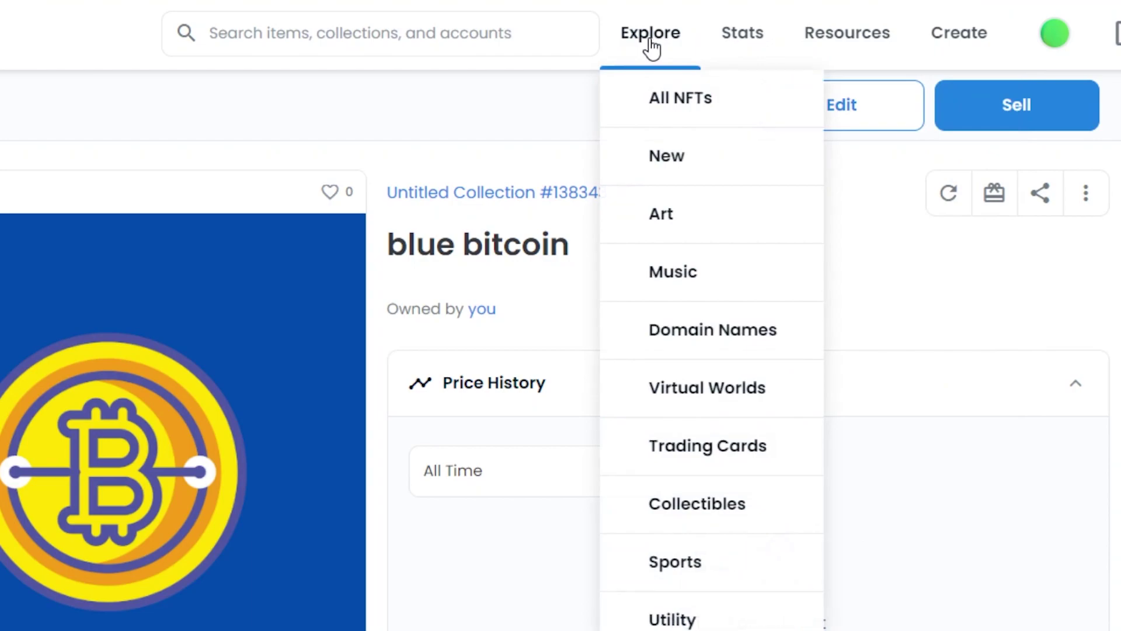
pyautogui.click(652, 97)
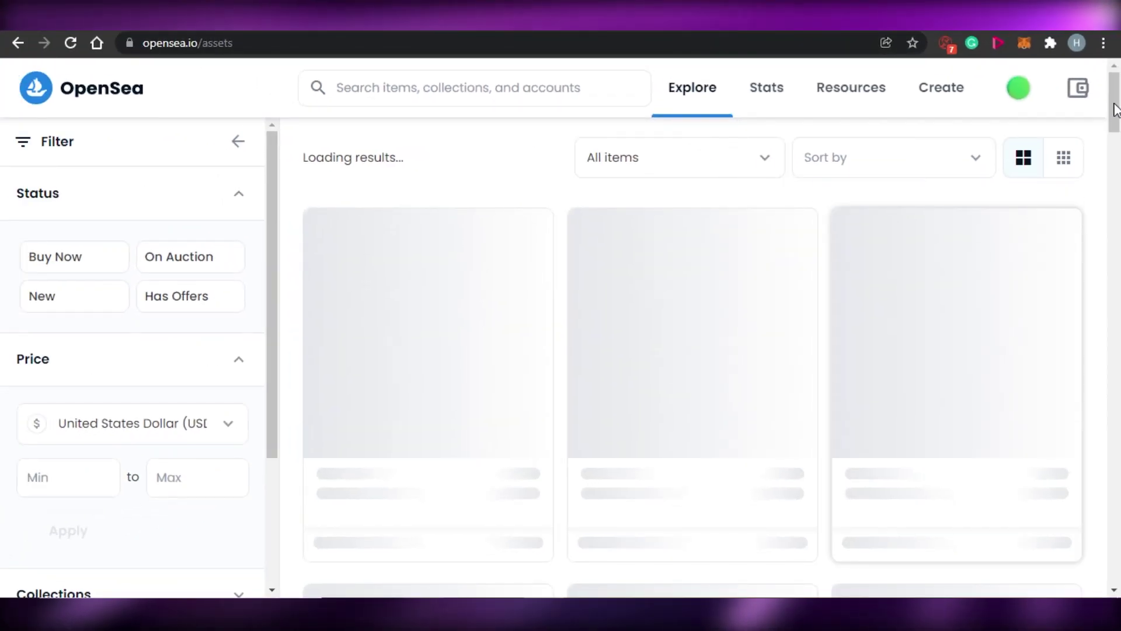
pyautogui.moveTo(1114, 105); pyautogui.dragTo(1116, 143)
pyautogui.moveTo(708, 100)
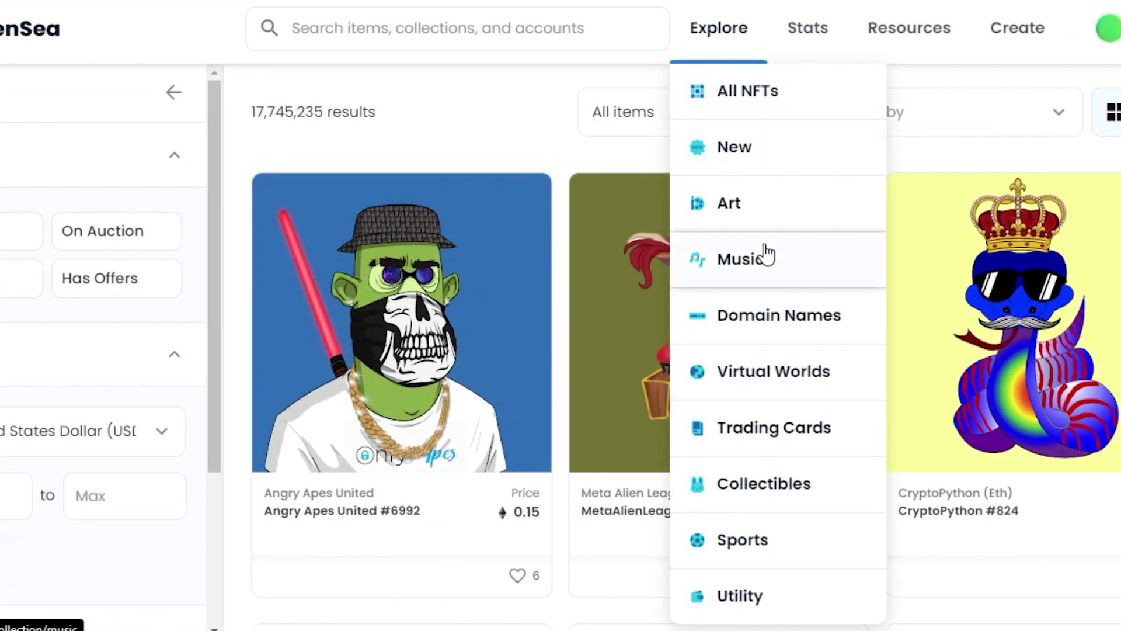
pyautogui.click(766, 255)
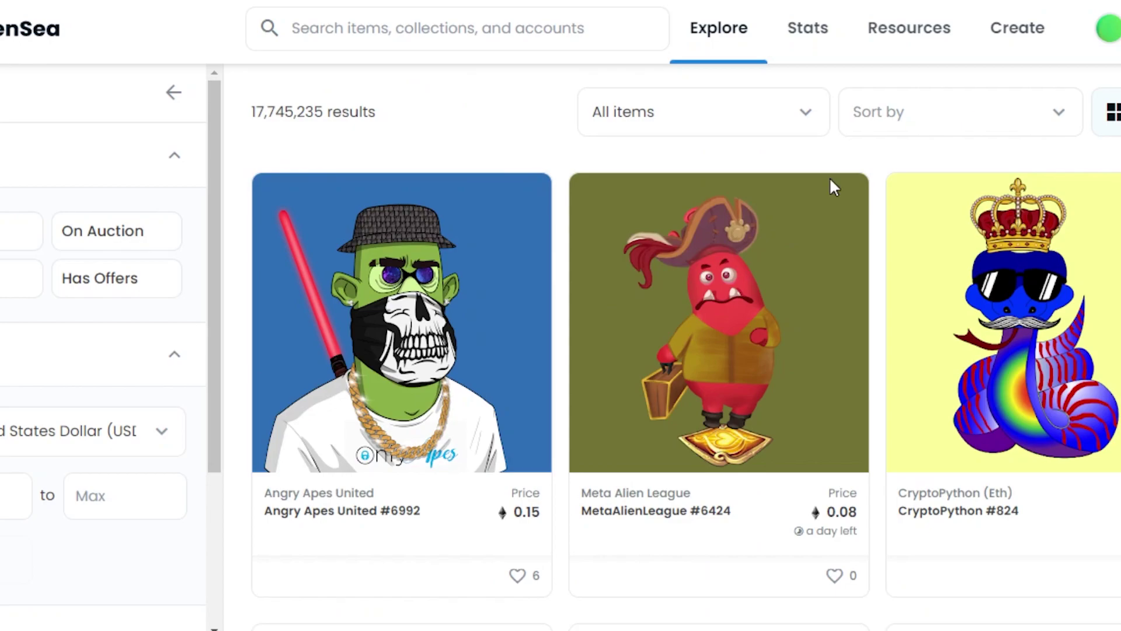
# - Review the Angry Apes United #6992 listing at 0.15 ETH, then return to the OpenSea homepage
pyautogui.click(363, 538)
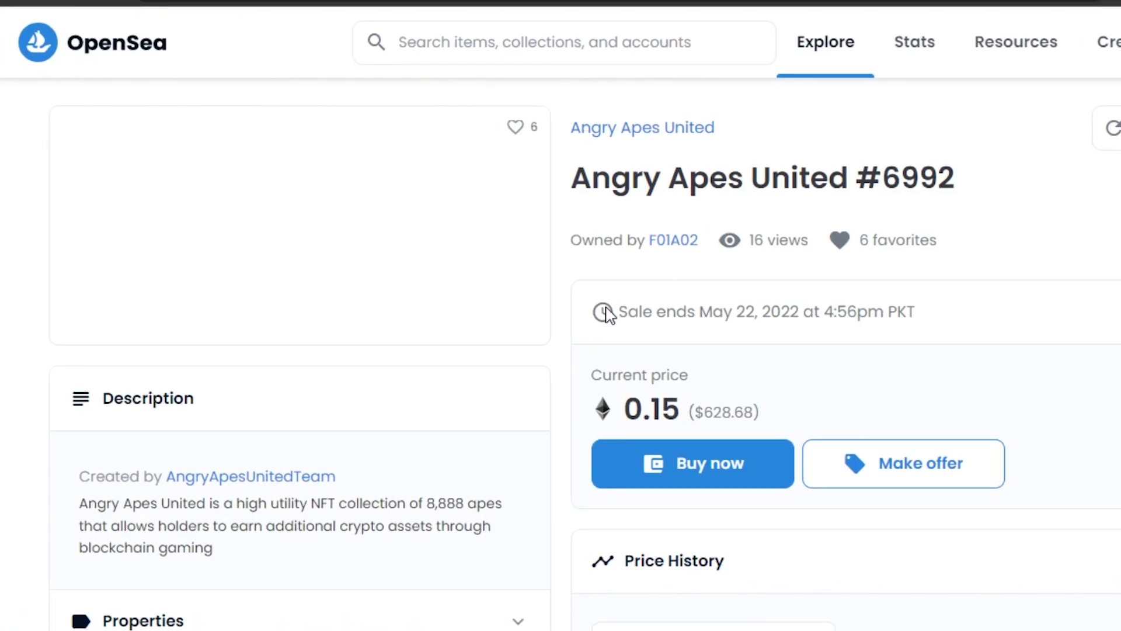
pyautogui.scroll(-5, 715, 312)
pyautogui.scroll(2, 716, 312)
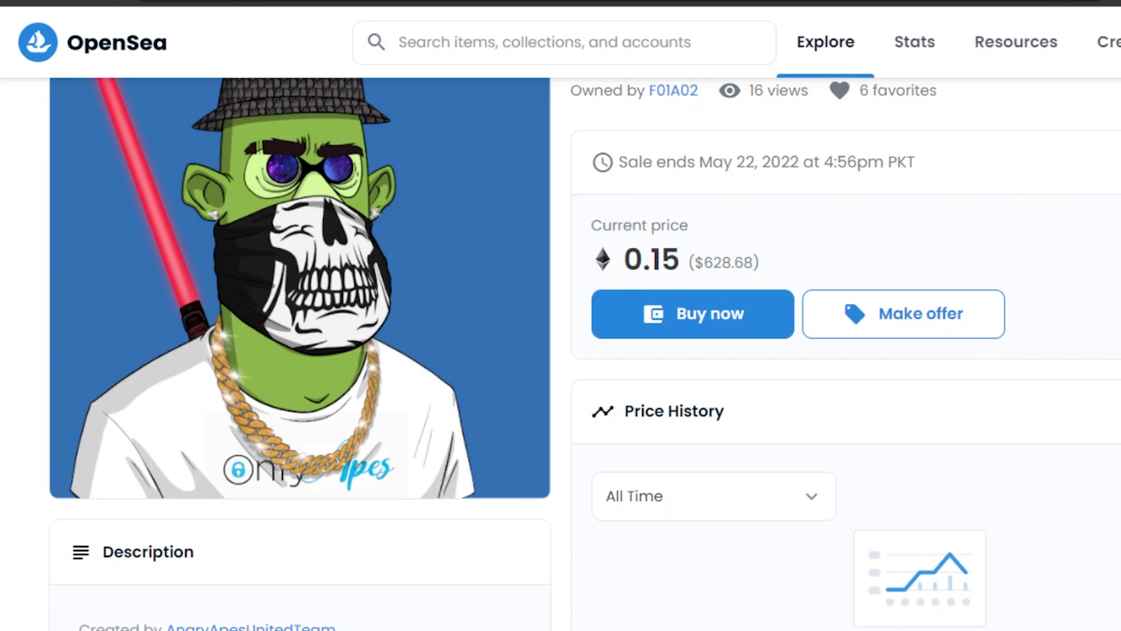
pyautogui.scroll(-15, 584, 351)
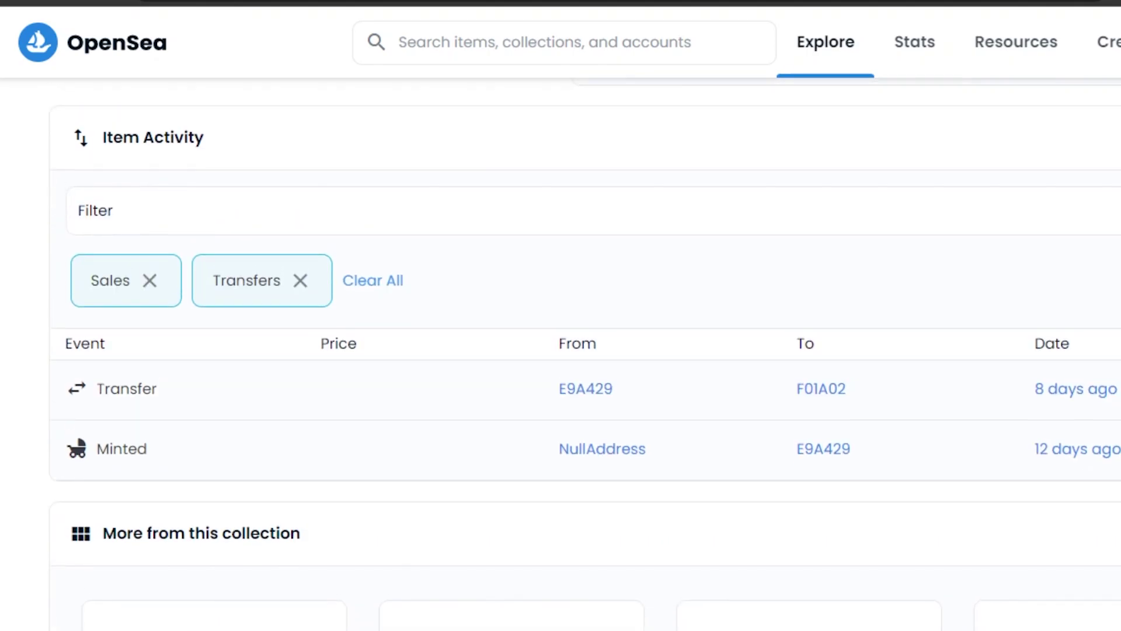
pyautogui.scroll(-3, 584, 351)
pyautogui.scroll(3, 583, 350)
pyautogui.scroll(-3, 584, 350)
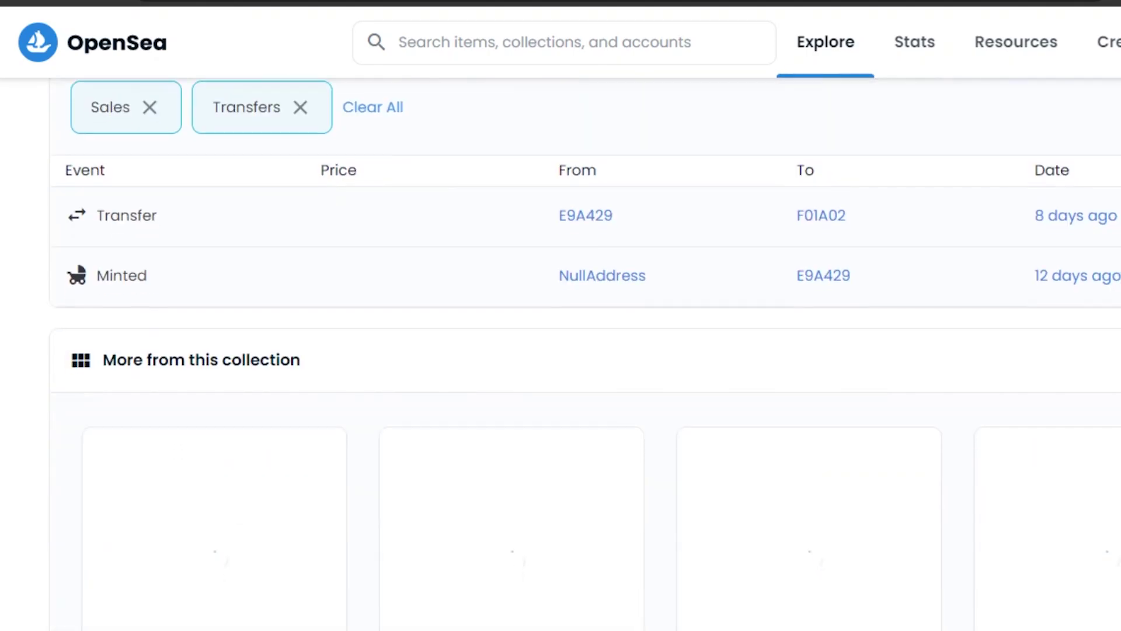
pyautogui.scroll(15, 584, 351)
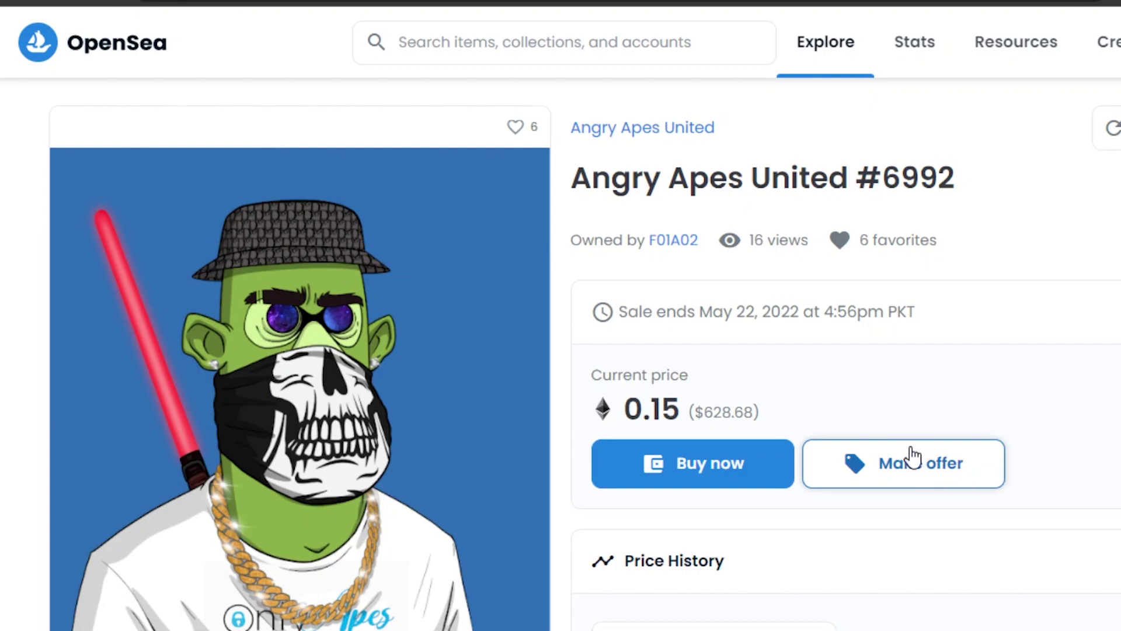
pyautogui.scroll(-1, 560, 351)
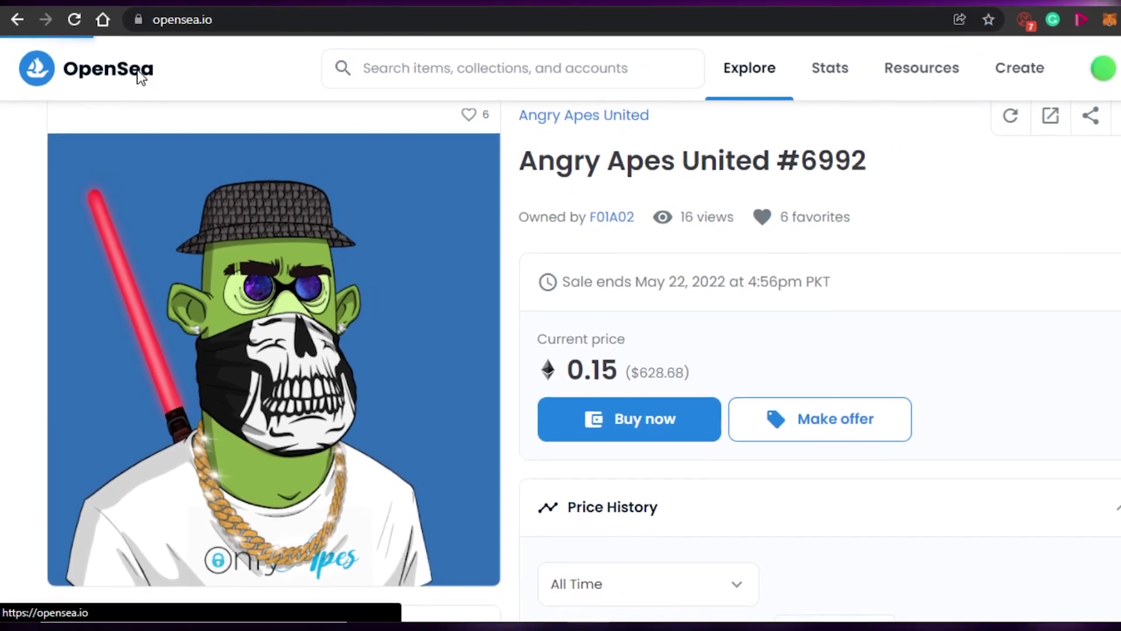
pyautogui.click(150, 55)
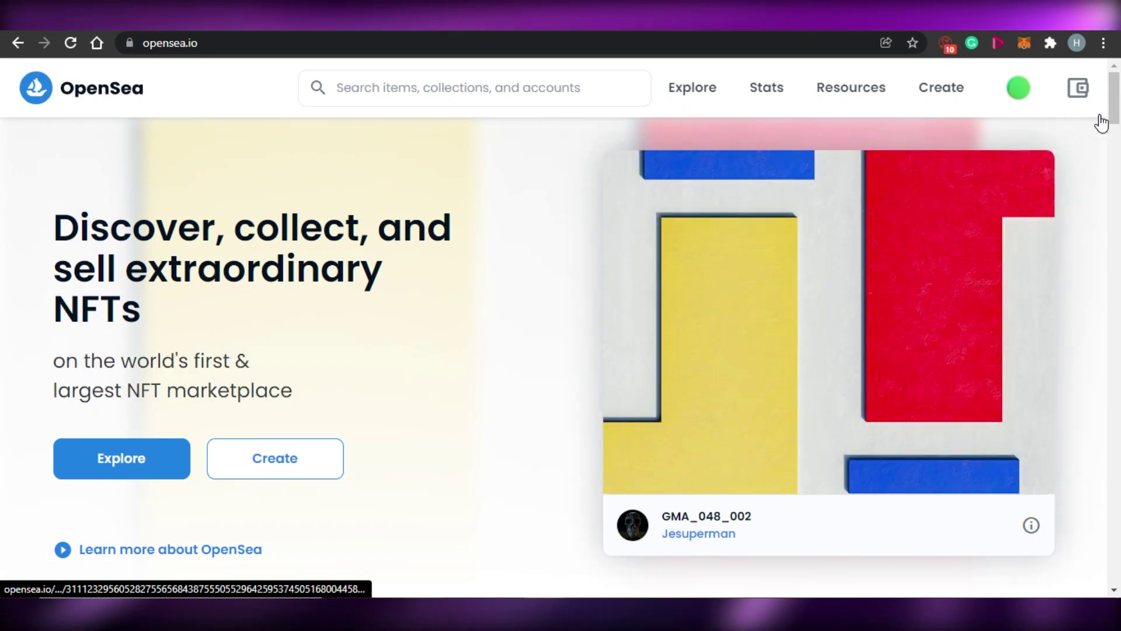
pyautogui.scroll(-10, 1100, 122)
pyautogui.scroll(10, 990, 132)
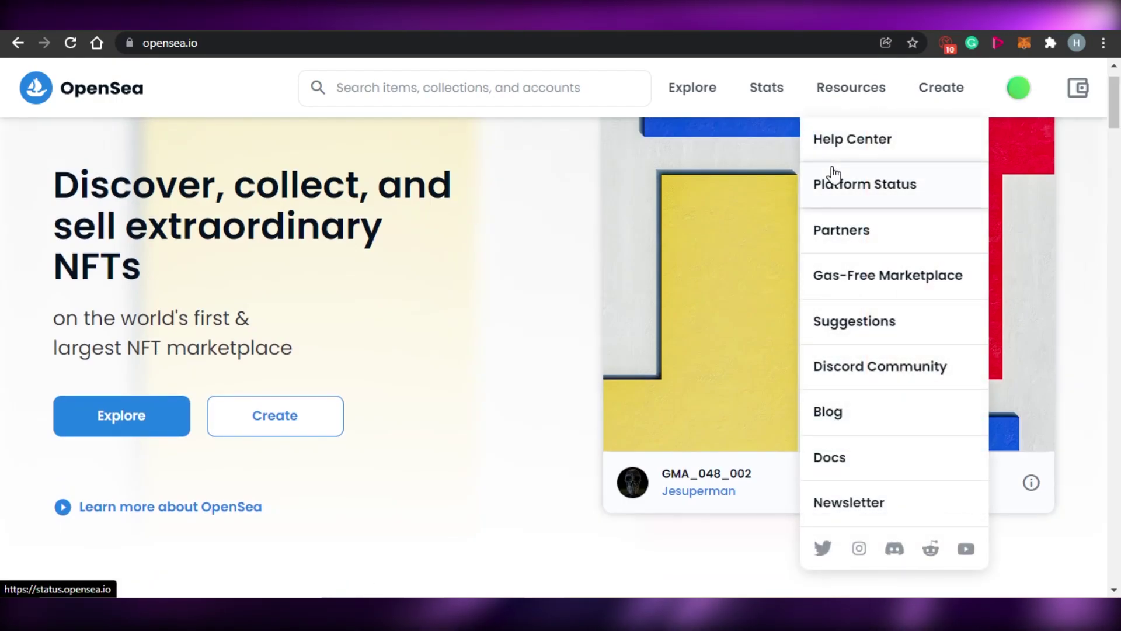
pyautogui.moveTo(711, 98)
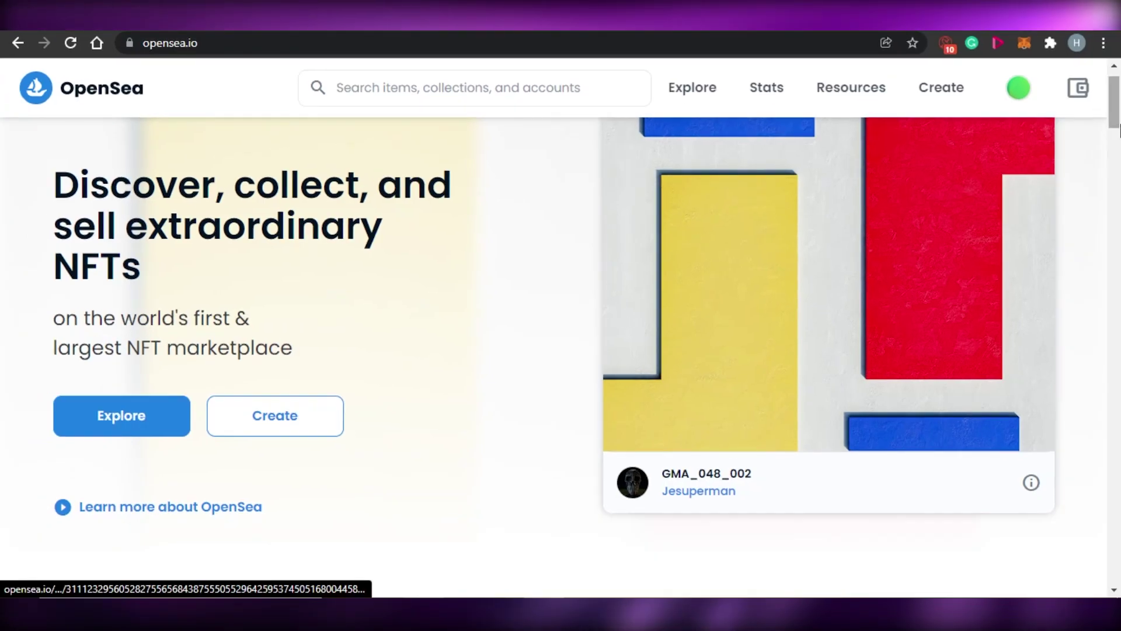
pyautogui.scroll(1, 1118, 118)
pyautogui.moveTo(1117, 119)
pyautogui.mouseDown()
pyautogui.moveTo(1118, 239)
pyautogui.moveTo(1119, 121)
pyautogui.mouseUp()
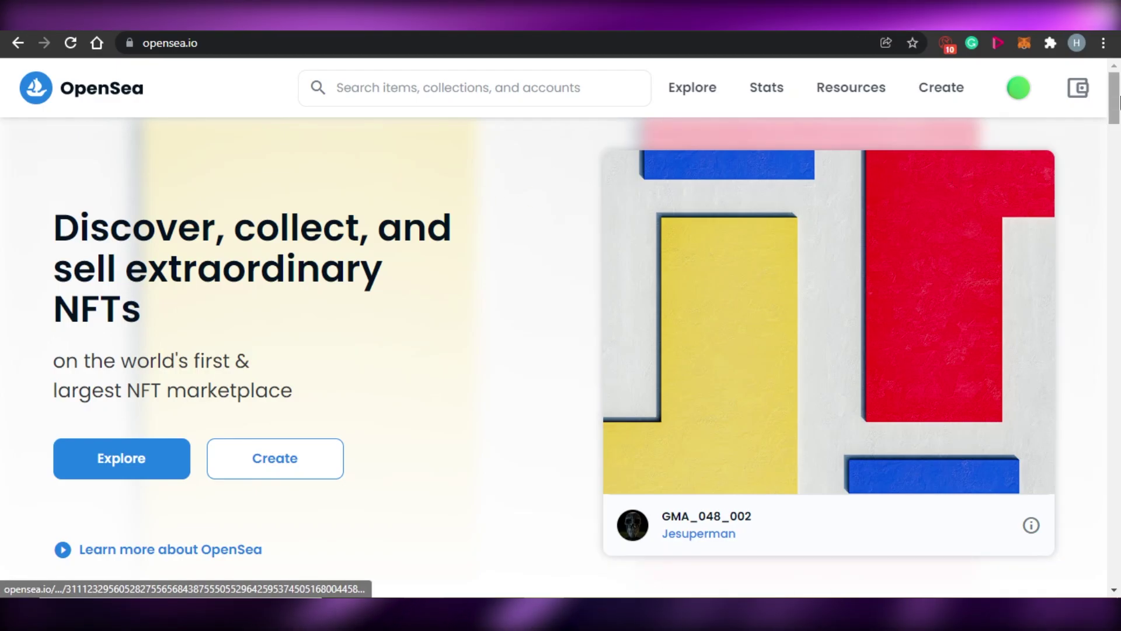
pyautogui.moveTo(1116, 114)
pyautogui.mouseDown()
pyautogui.moveTo(1119, 285)
pyautogui.moveTo(1118, 116)
pyautogui.mouseUp()
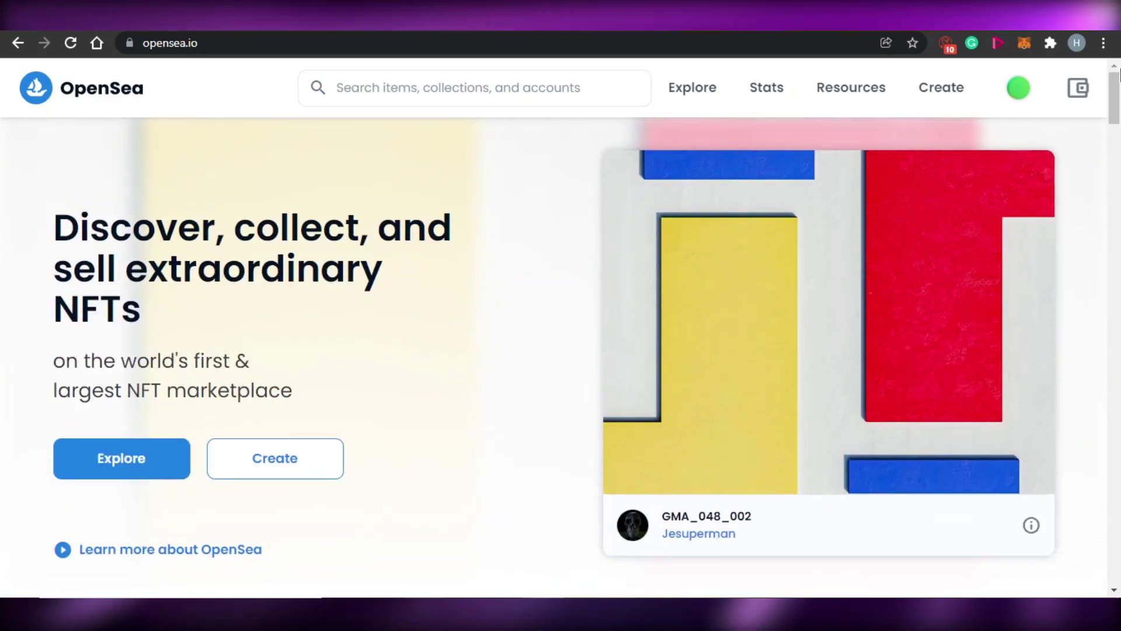